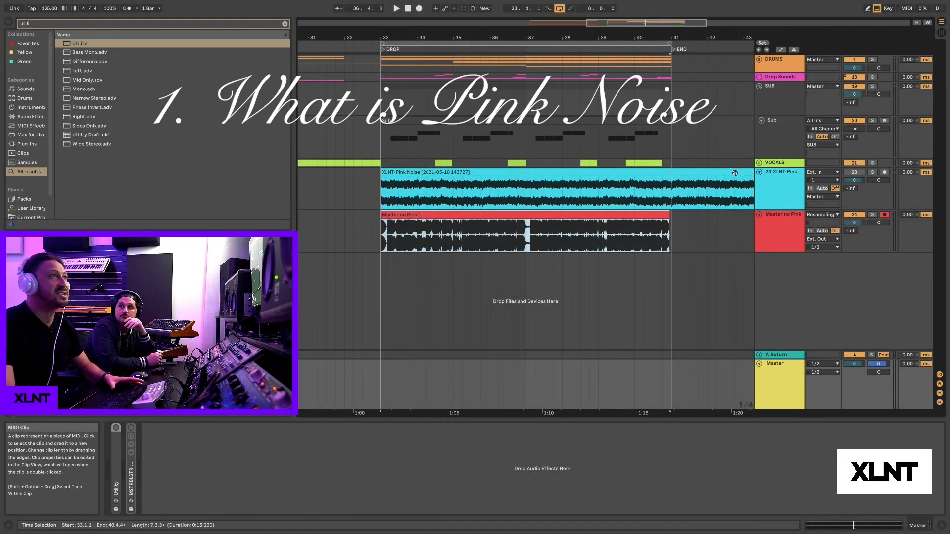
# Solo the pink noise track and play it from the start of the drop to listen to it alone.
pyautogui.click(872, 172)
pyautogui.press('space')
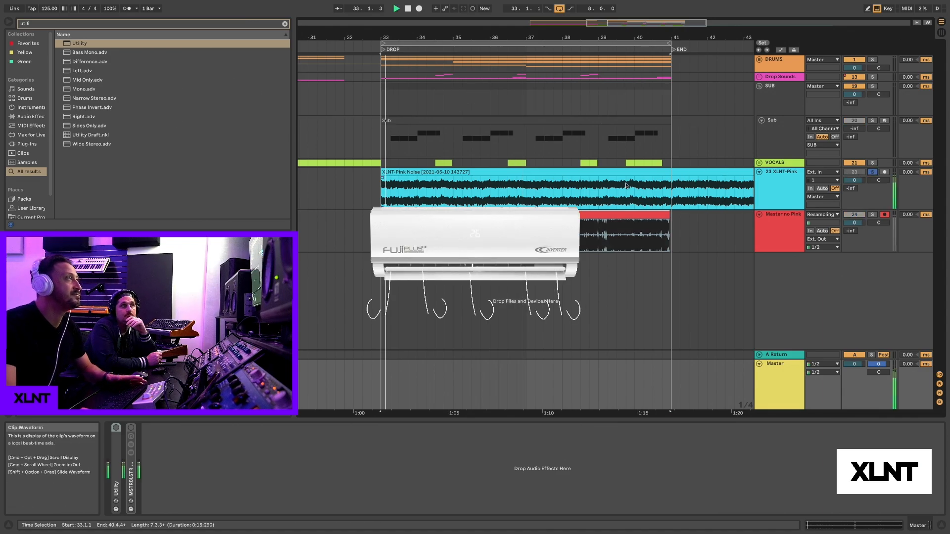
pyautogui.press('space')
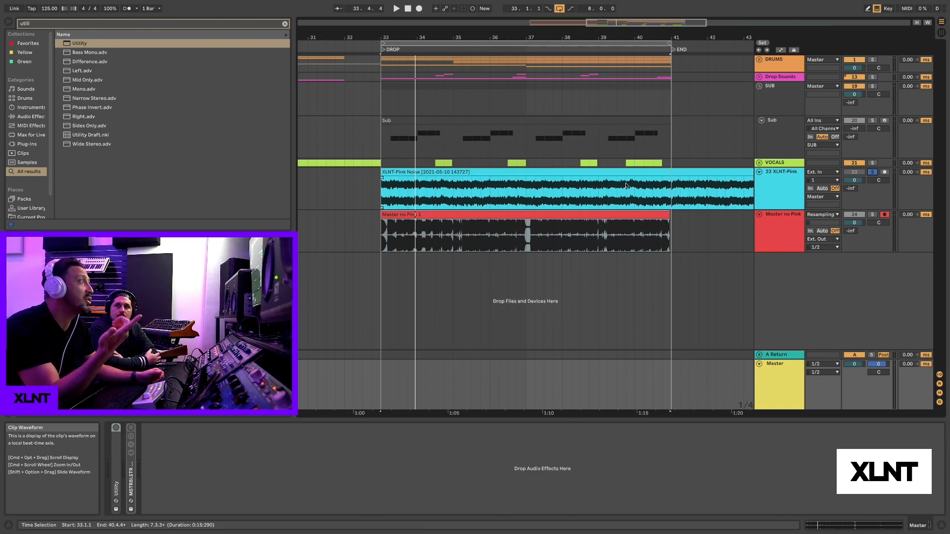
# Open the pink noise track's EQ Eight with its expanded frequency display and enlarge that display.
pyautogui.click(756, 181)
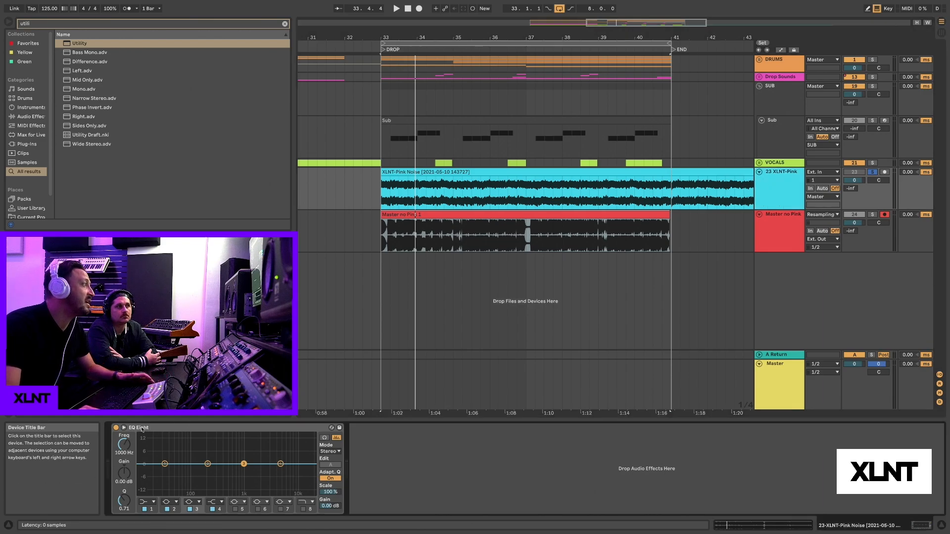
pyautogui.click(123, 427)
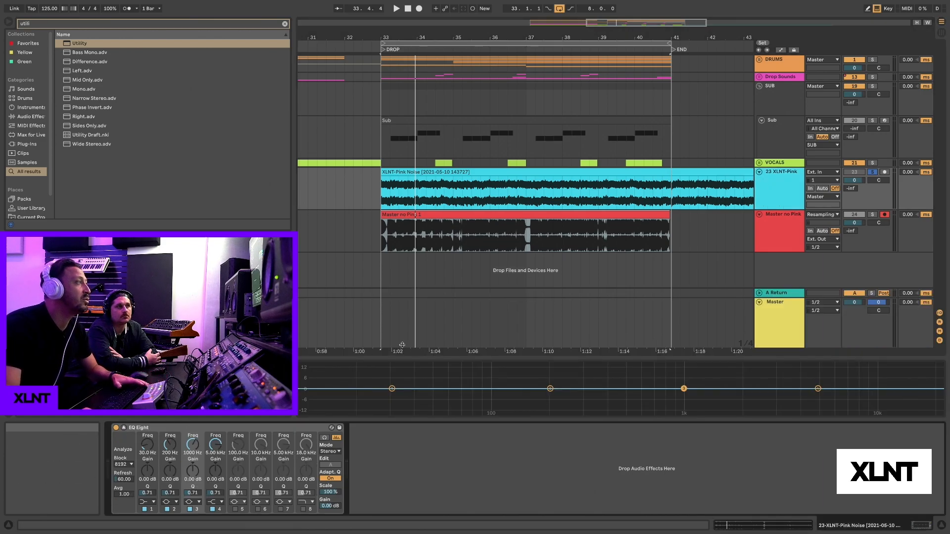
pyautogui.moveTo(402, 345); pyautogui.dragTo(401, 231)
# Play the soloed pink noise to examine its frequency spectrum in EQ Eight, and return the device to its compact view.
pyautogui.press('space')
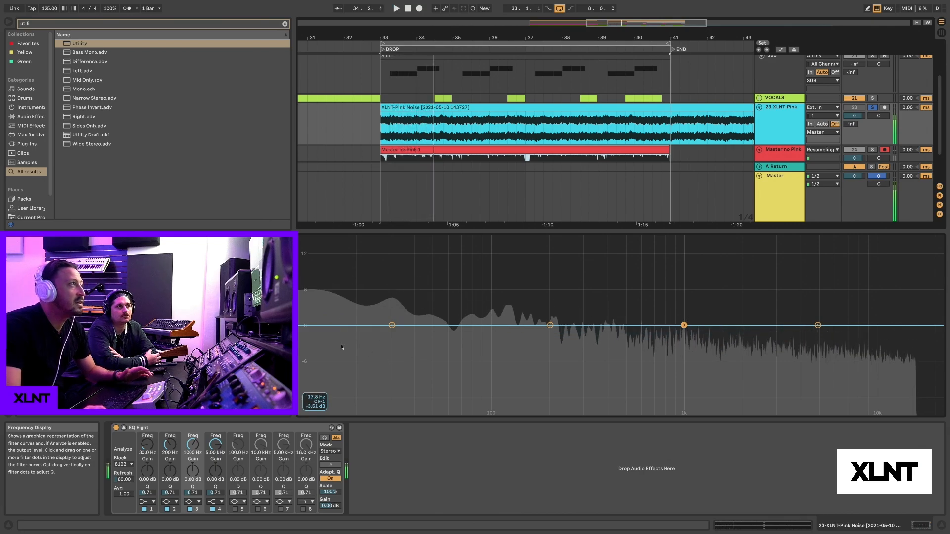
pyautogui.press('space')
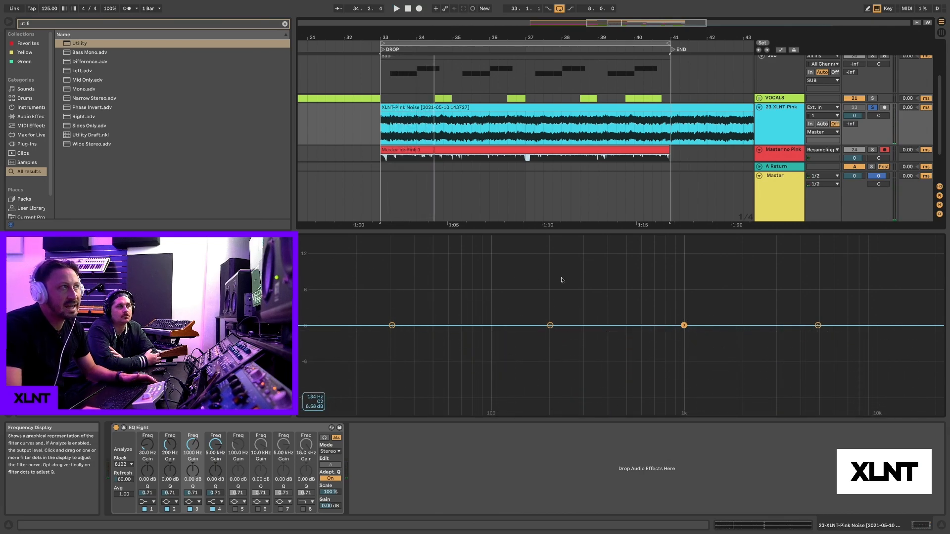
pyautogui.press('space')
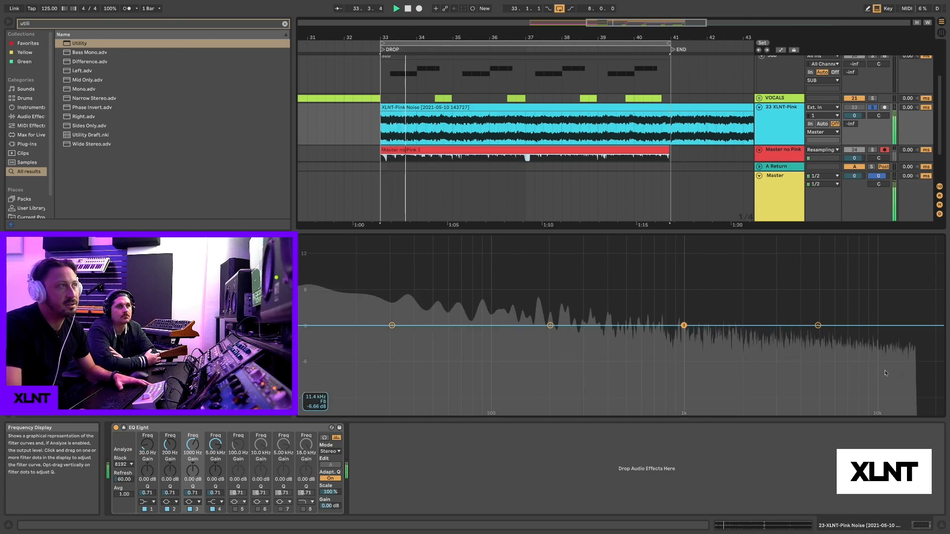
pyautogui.press('space')
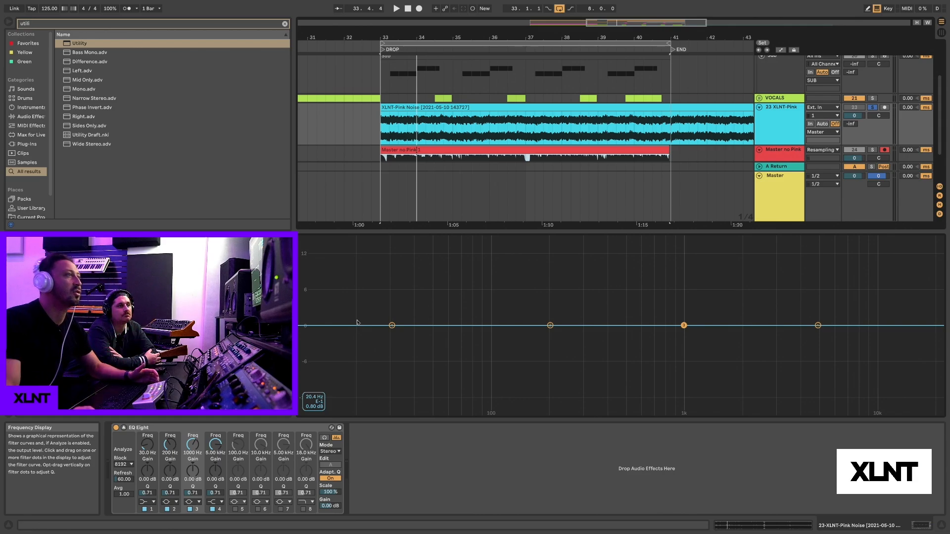
pyautogui.click(324, 438)
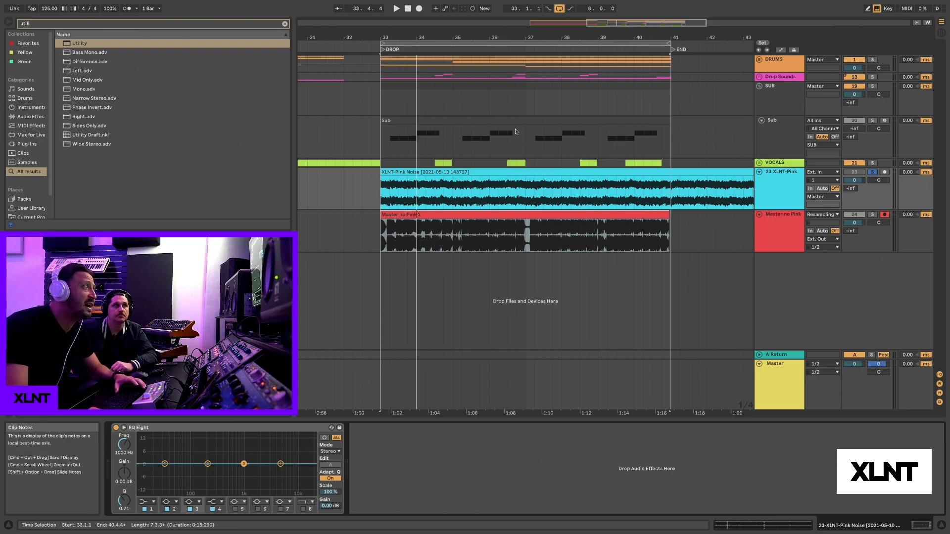
# Select the pink noise clip and briefly play the soloed track again from bar 33.
pyautogui.keyDown('shift'); pyautogui.click(725, 181); pyautogui.keyUp('shift')
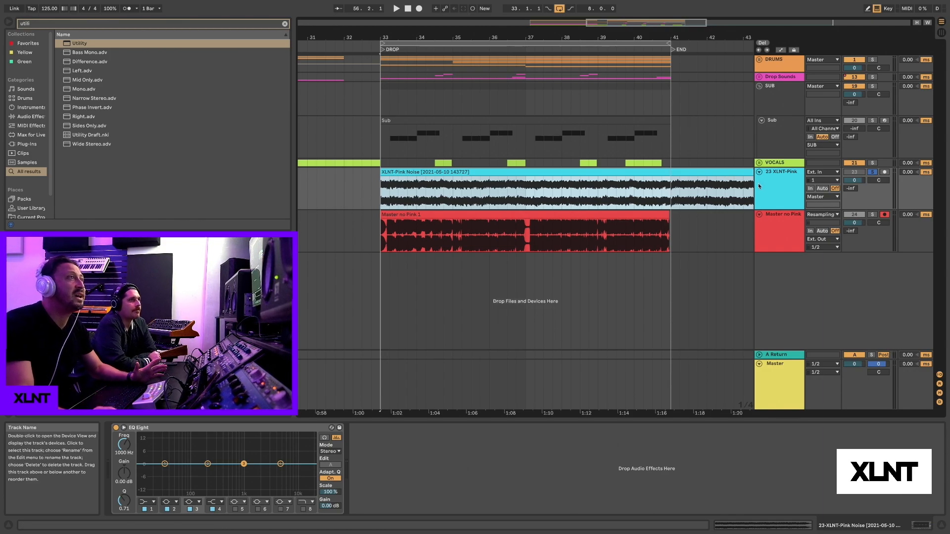
pyautogui.click(774, 171)
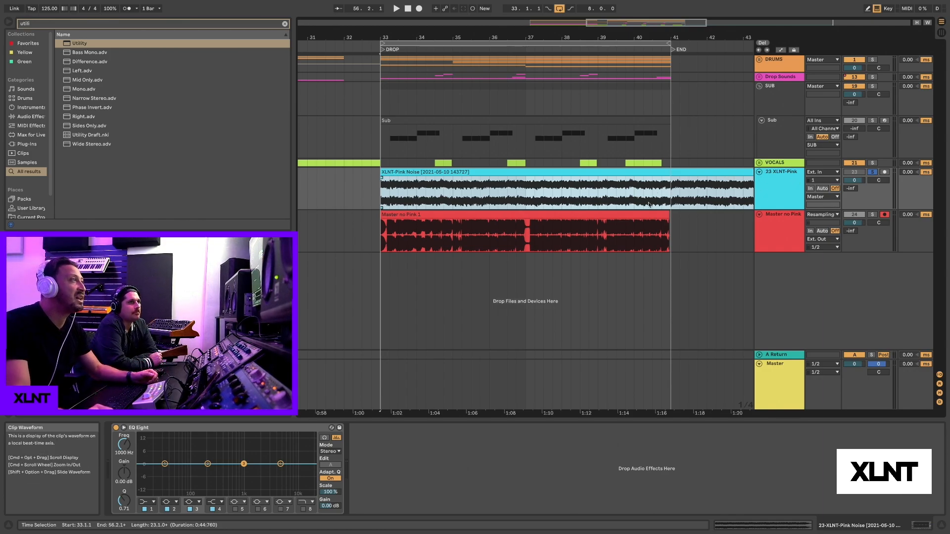
pyautogui.click(575, 172)
pyautogui.press('space')
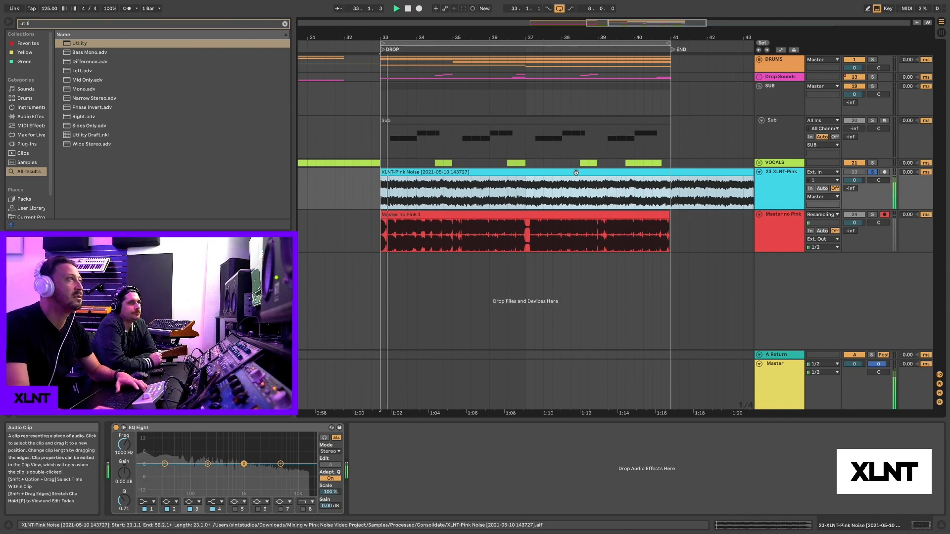
pyautogui.press('space')
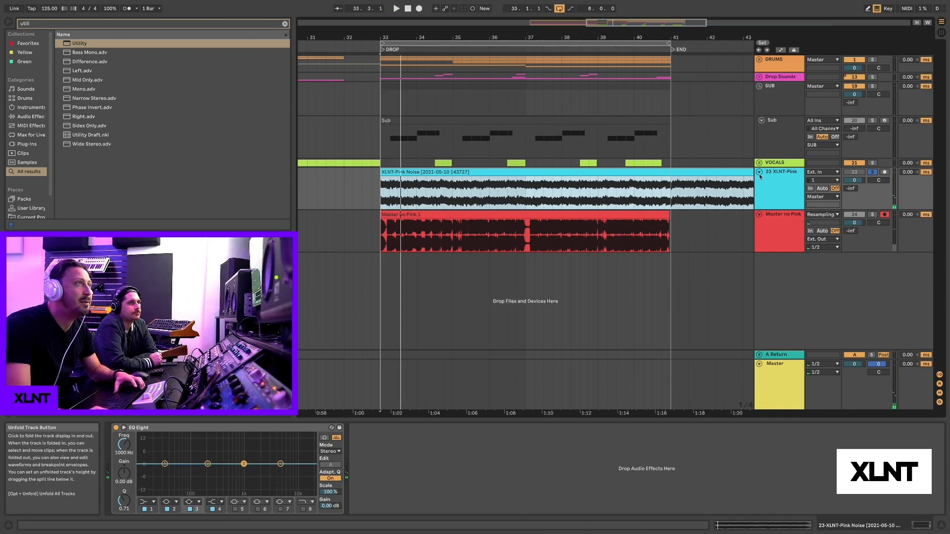
# Fold and unsolo the pink noise track, and unfold the DRUMS group to show its individual tracks.
pyautogui.press('u')
pyautogui.click(871, 171)
pyautogui.click(756, 60)
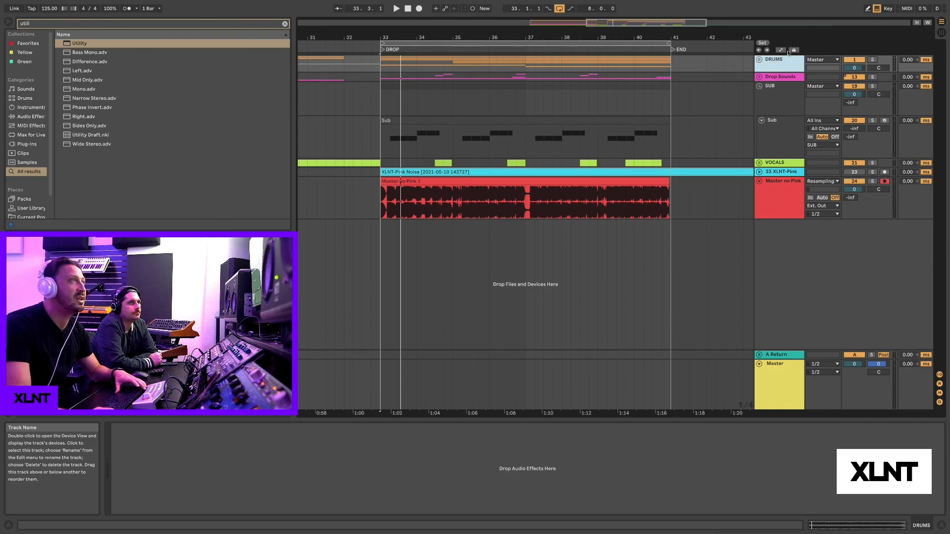
pyautogui.click(758, 60)
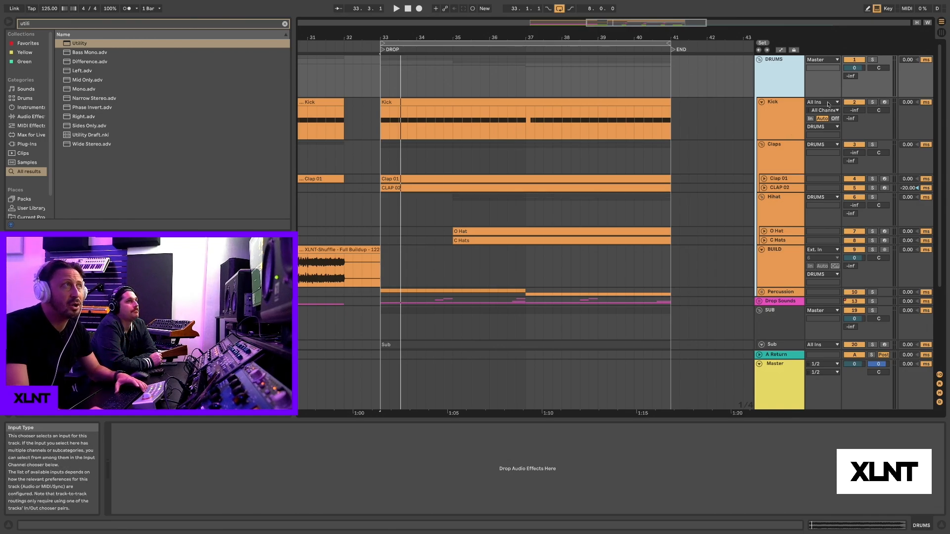
# During playback of the drop, set the Kick volume to -11.4 dB and the Claps group volume to -13.9 dB.
pyautogui.click(855, 110)
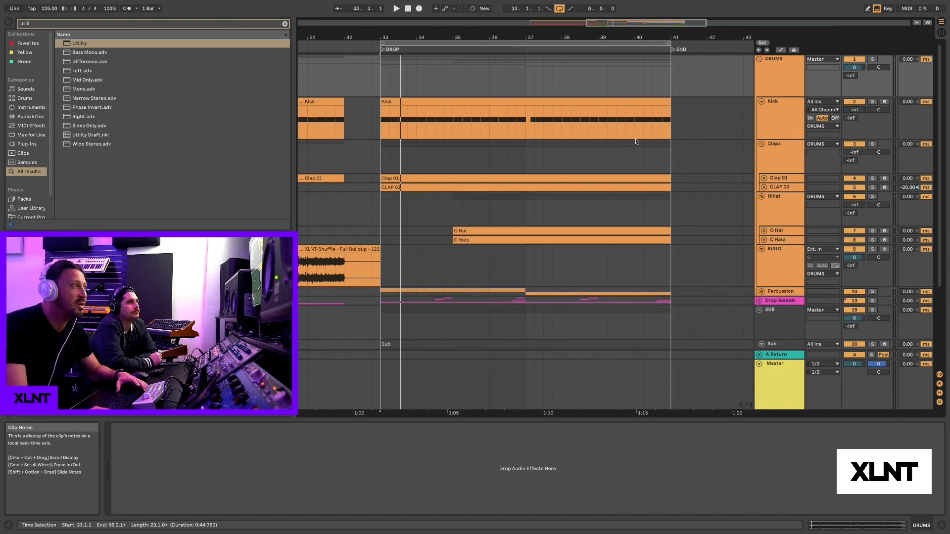
pyautogui.press('space')
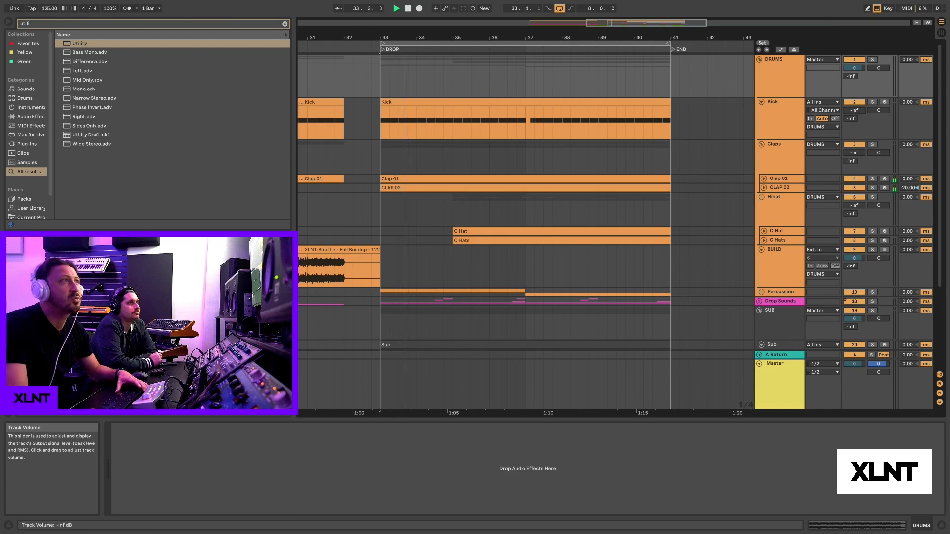
pyautogui.moveTo(854, 110); pyautogui.dragTo(854, 91)
pyautogui.press('space')
pyautogui.press('space')
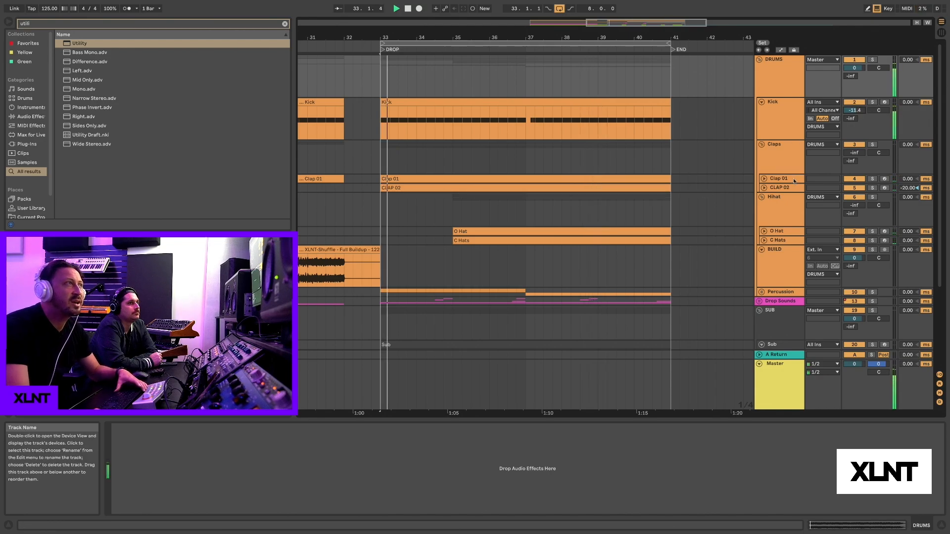
pyautogui.moveTo(854, 152); pyautogui.dragTo(855, 132)
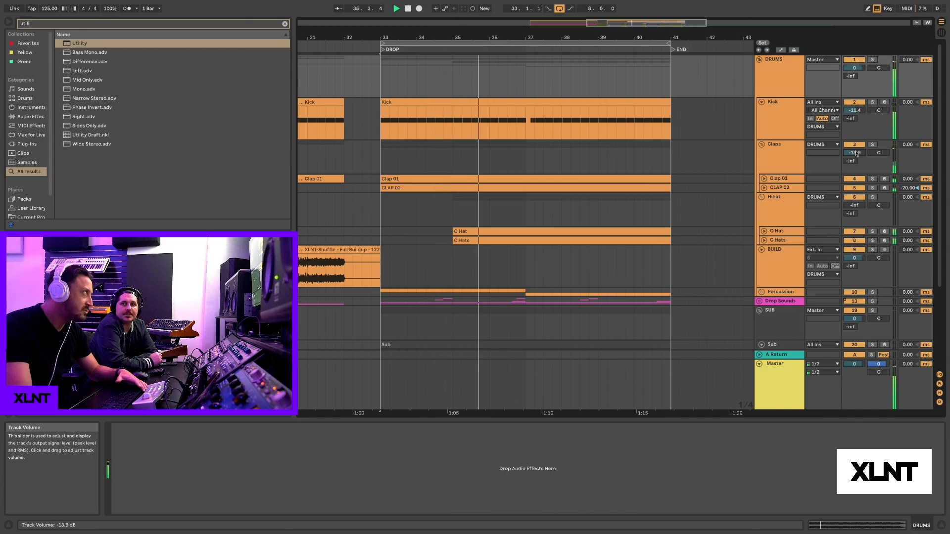
pyautogui.press('space')
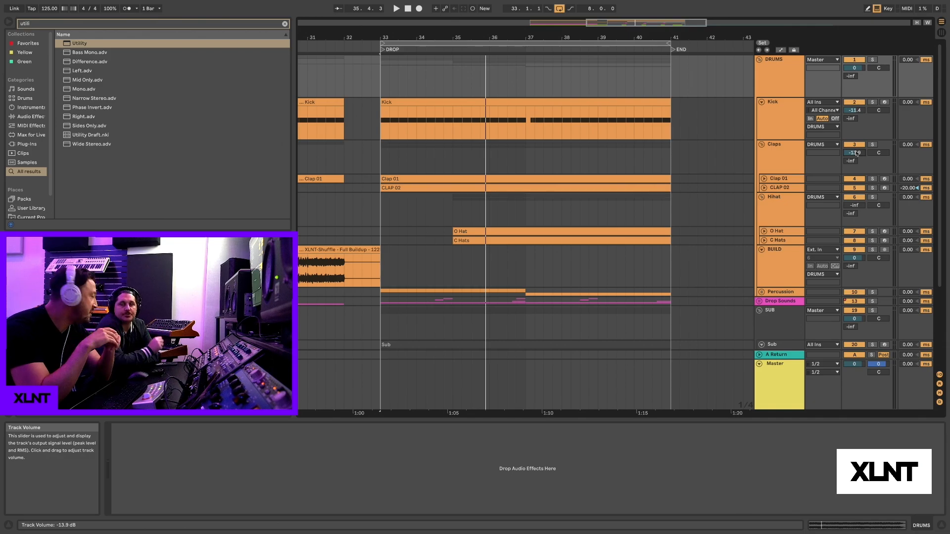
# Select the Kick track's clip in the drop and unfold the Clap 01 track.
pyautogui.click(609, 378)
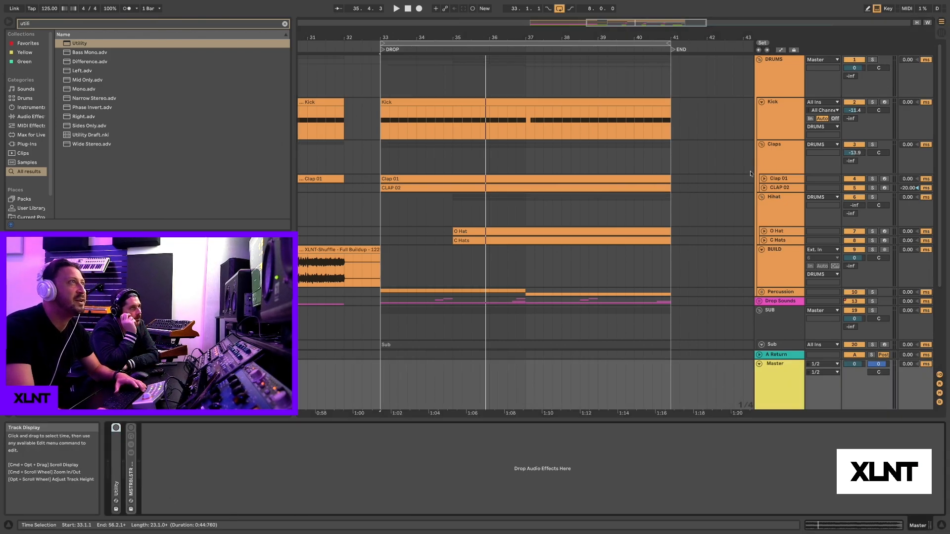
pyautogui.click(777, 107)
pyautogui.scroll(-2, 452, 60)
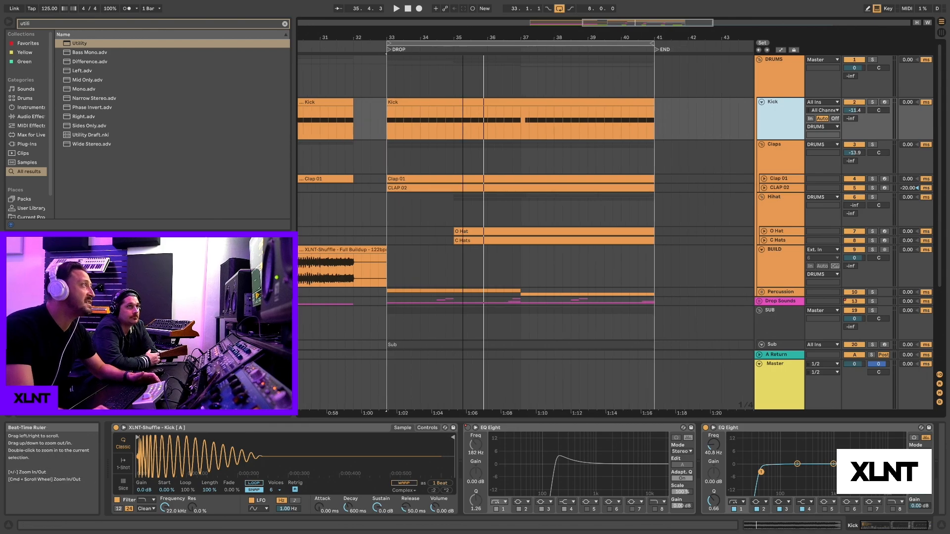
pyautogui.click(426, 99)
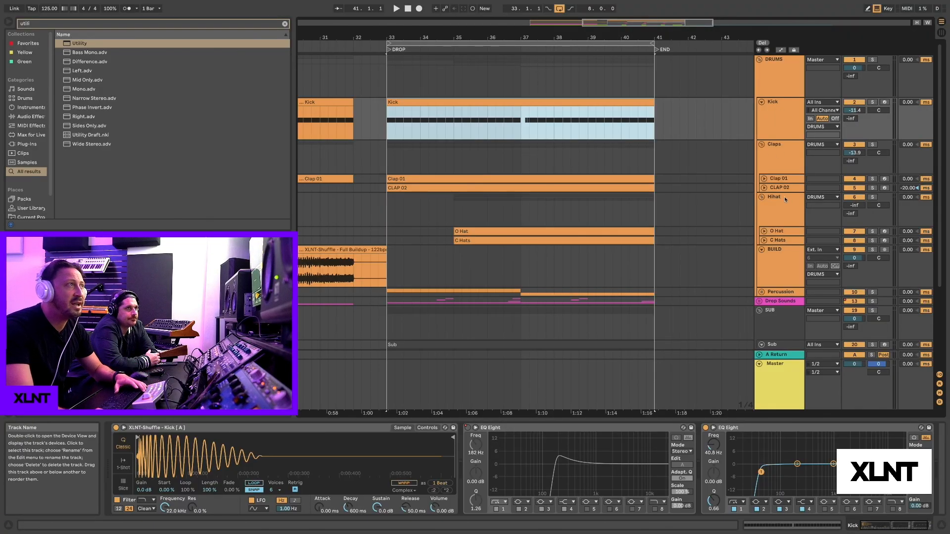
pyautogui.click(764, 178)
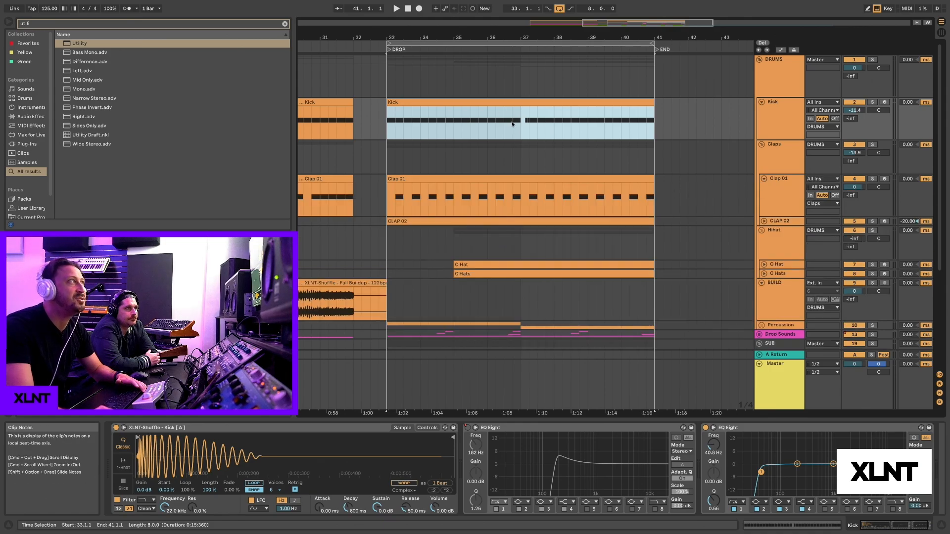
# Lower the Kick and Claps volumes to -inf and unfold the pink noise track.
pyautogui.moveTo(854, 110); pyautogui.dragTo(856, 198)
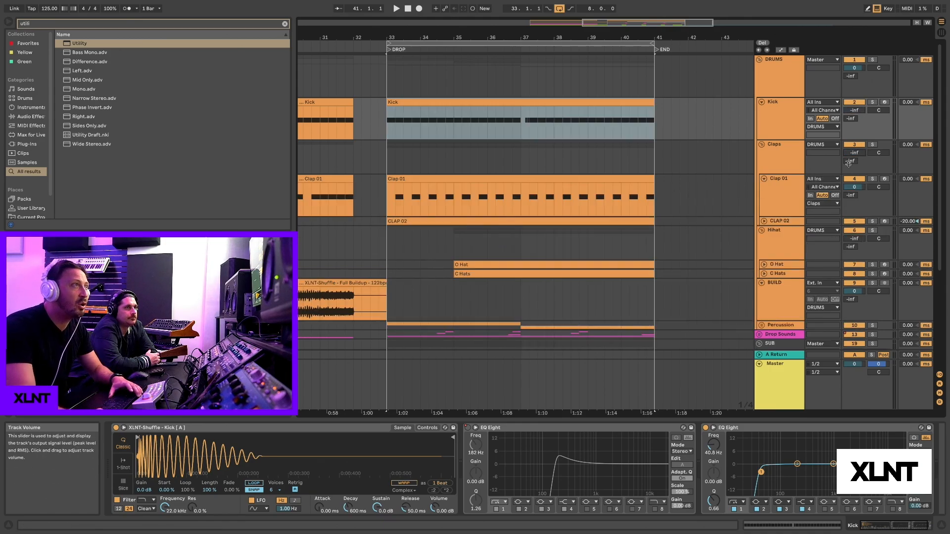
pyautogui.scroll(-6, 624, 287)
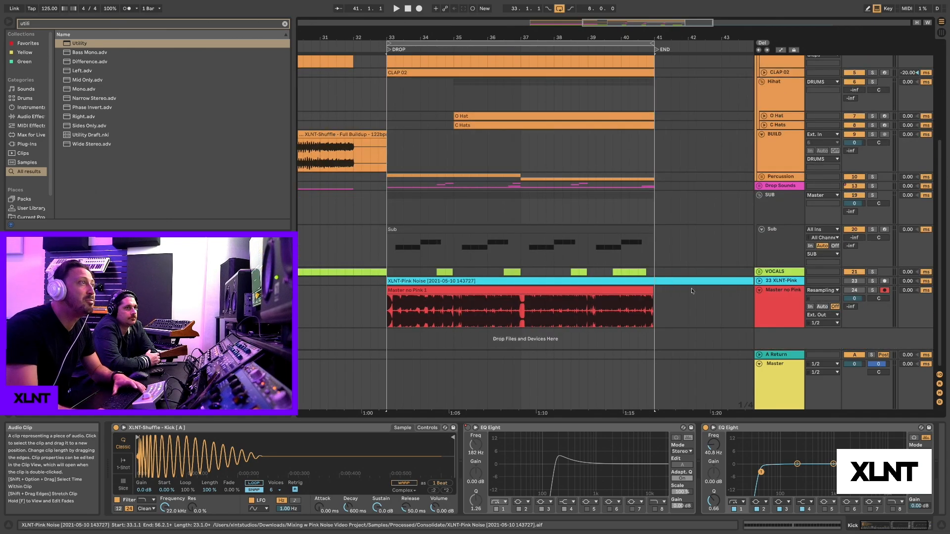
pyautogui.click(760, 281)
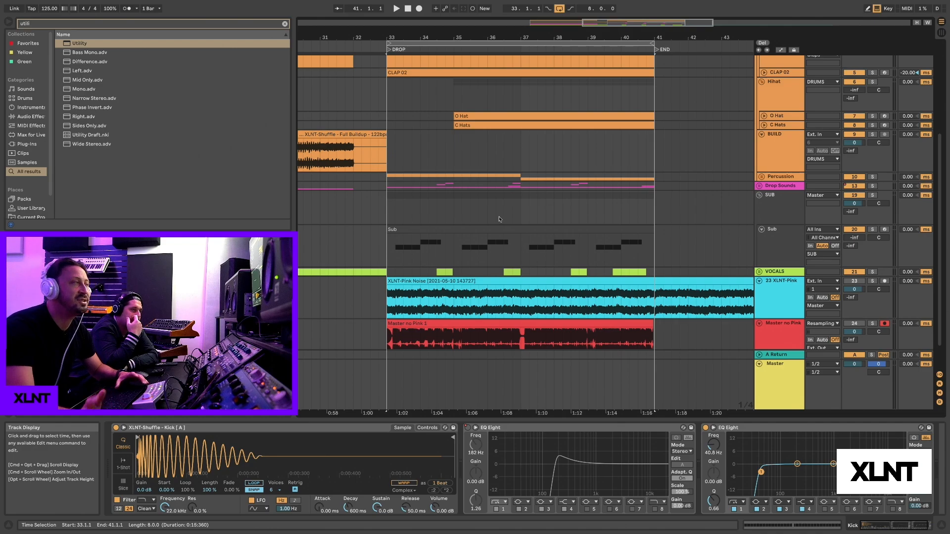
# Solo the Master no Pink reference track, select its clip in the drop, and turn the solo off.
pyautogui.scroll(1, 502, 220)
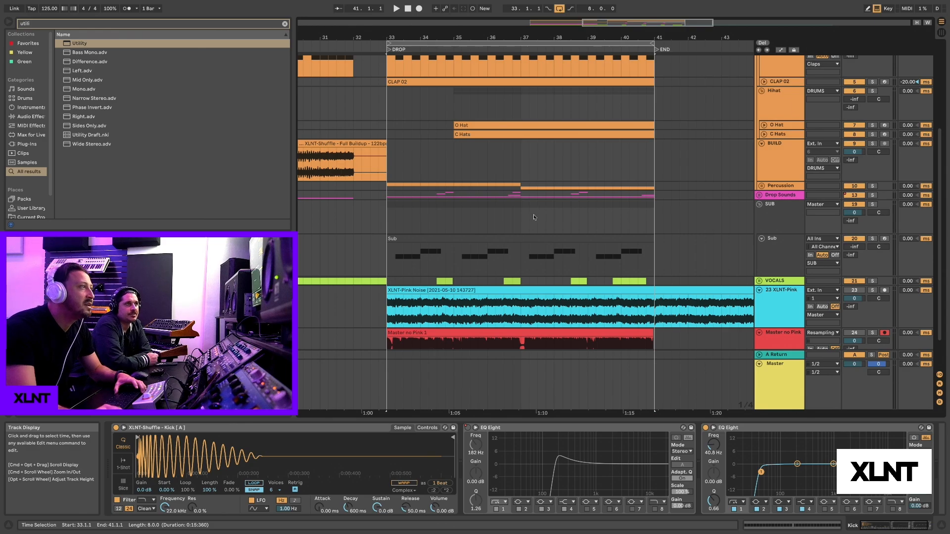
pyautogui.scroll(-3, 534, 217)
pyautogui.click(778, 308)
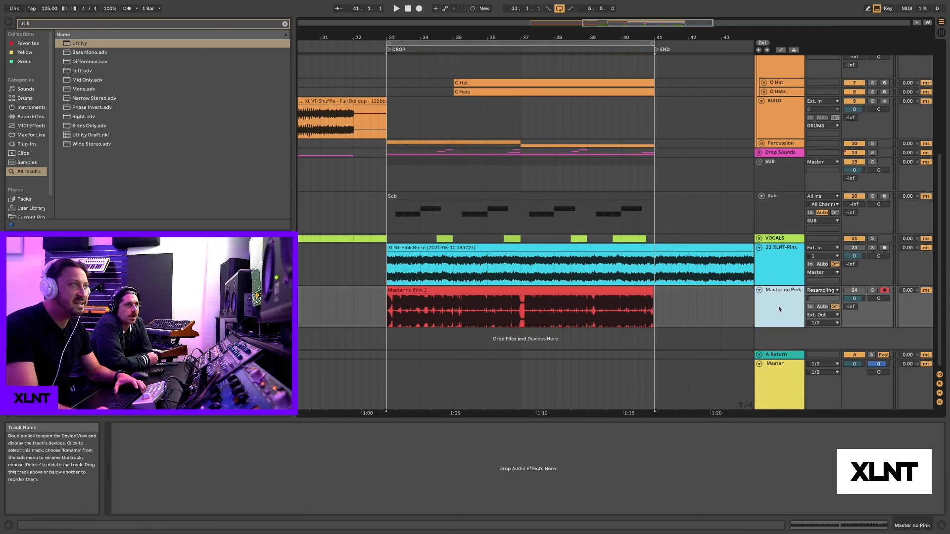
pyautogui.click(873, 292)
pyautogui.click(489, 290)
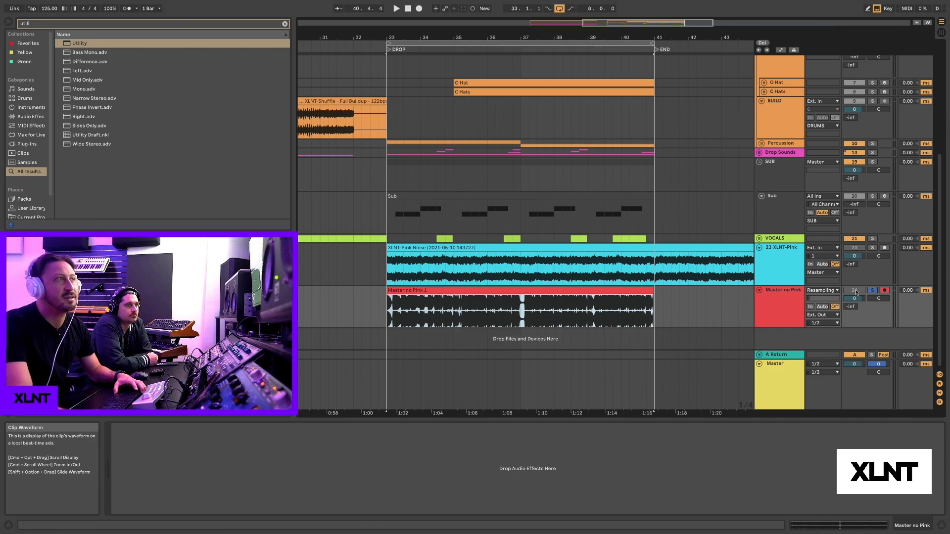
pyautogui.click(873, 291)
pyautogui.scroll(5, 687, 186)
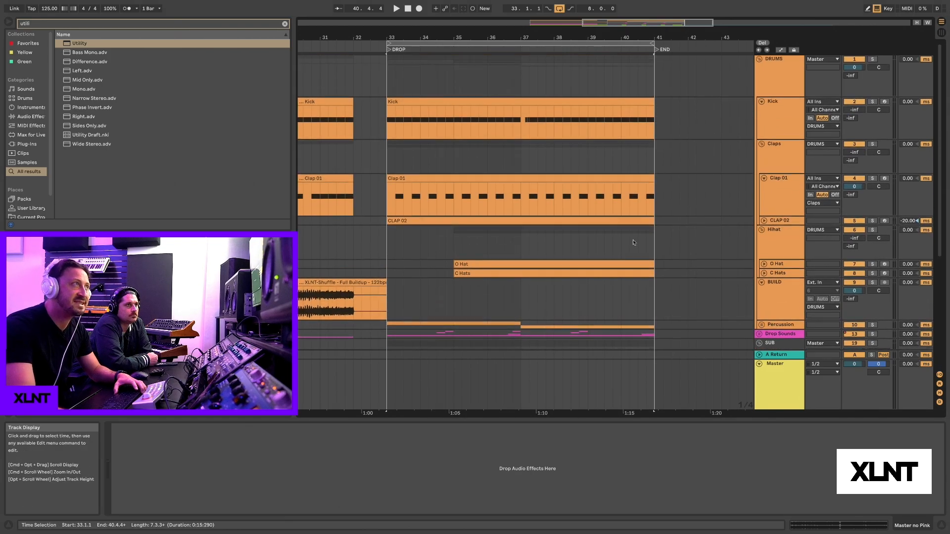
pyautogui.scroll(-5, 687, 187)
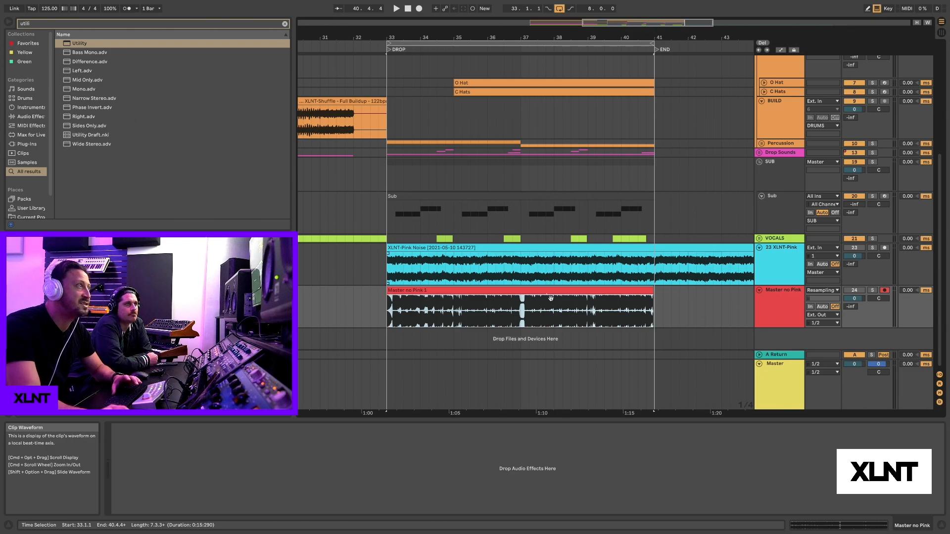
pyautogui.scroll(5, 786, 117)
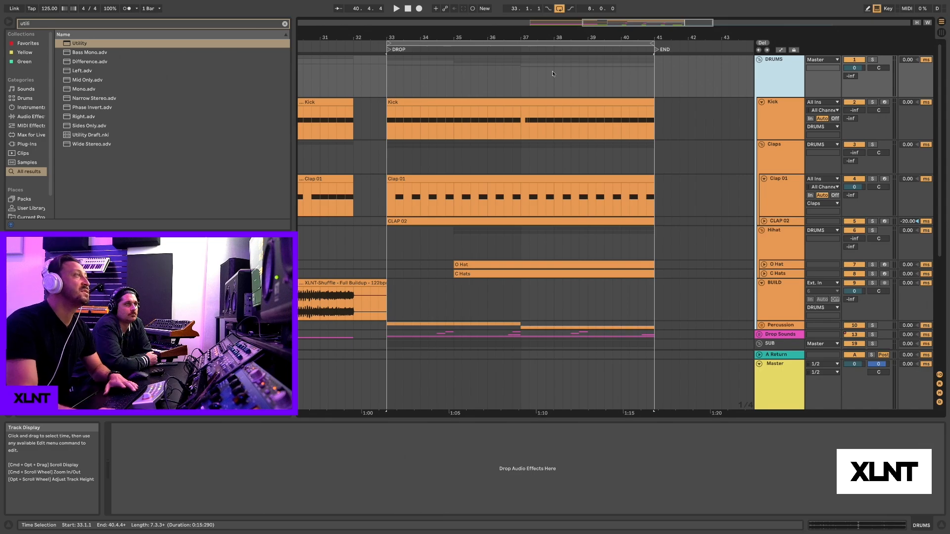
pyautogui.scroll(-5, 554, 276)
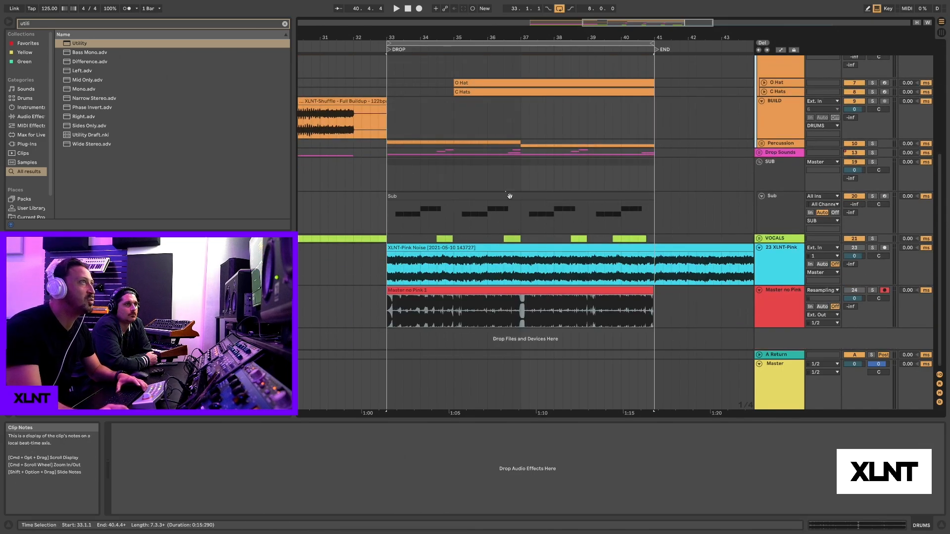
pyautogui.scroll(5, 684, 148)
pyautogui.scroll(-4, 574, 198)
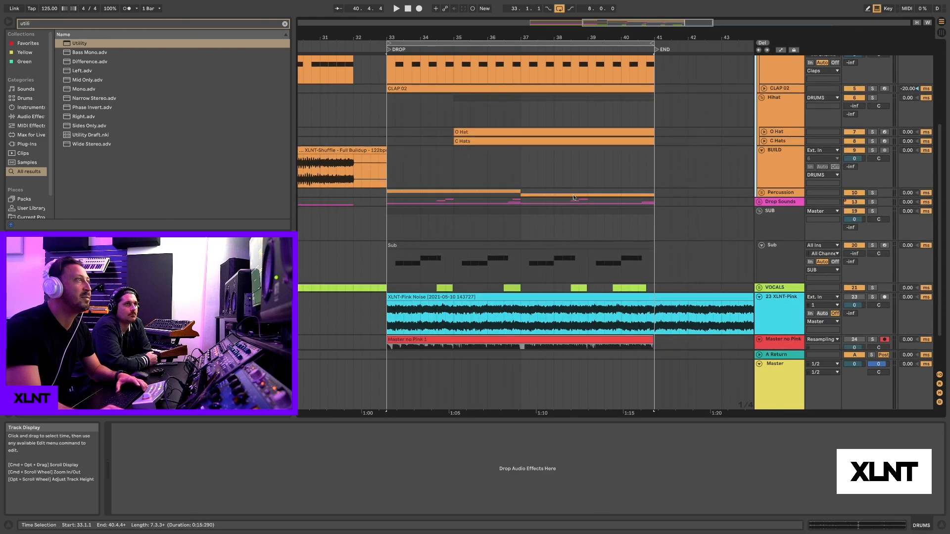
# While playing the drop against the pink noise, set the Kick volume to -20.6 dB and mute the Kick track.
pyautogui.scroll(-2, 577, 204)
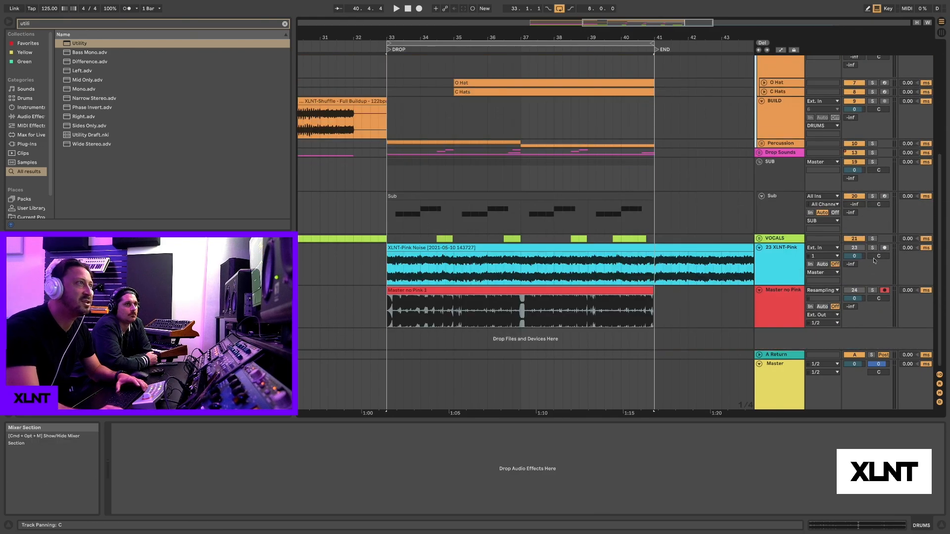
pyautogui.scroll(5, 860, 223)
pyautogui.press('space')
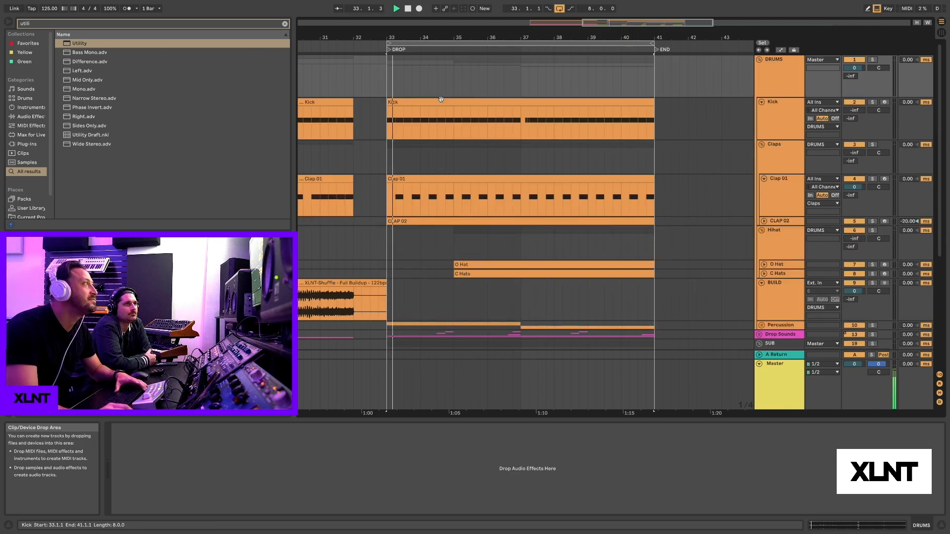
pyautogui.moveTo(854, 110)
pyautogui.mouseDown()
pyautogui.moveTo(854, 91)
pyautogui.moveTo(855, 110)
pyautogui.mouseUp()
pyautogui.press('space')
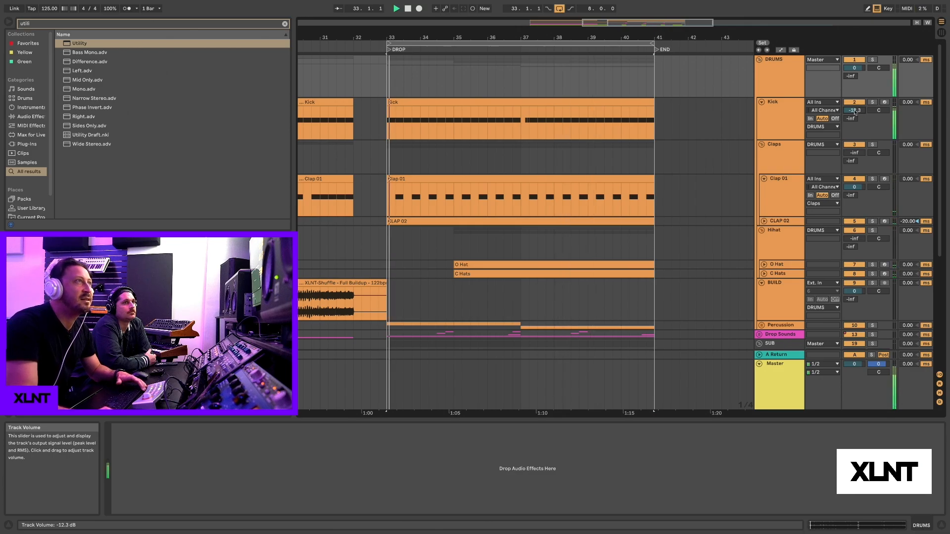
pyautogui.moveTo(854, 112); pyautogui.dragTo(856, 113)
pyautogui.press('space')
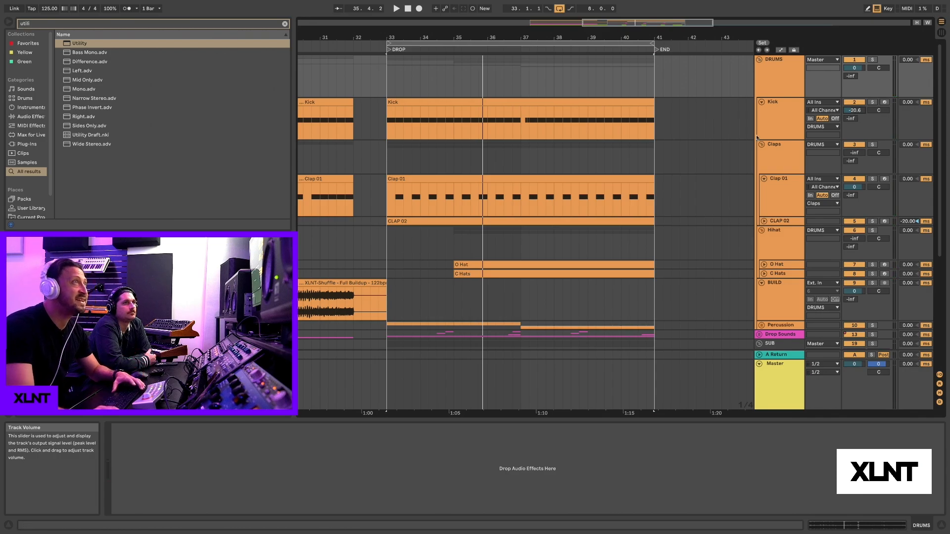
pyautogui.click(859, 103)
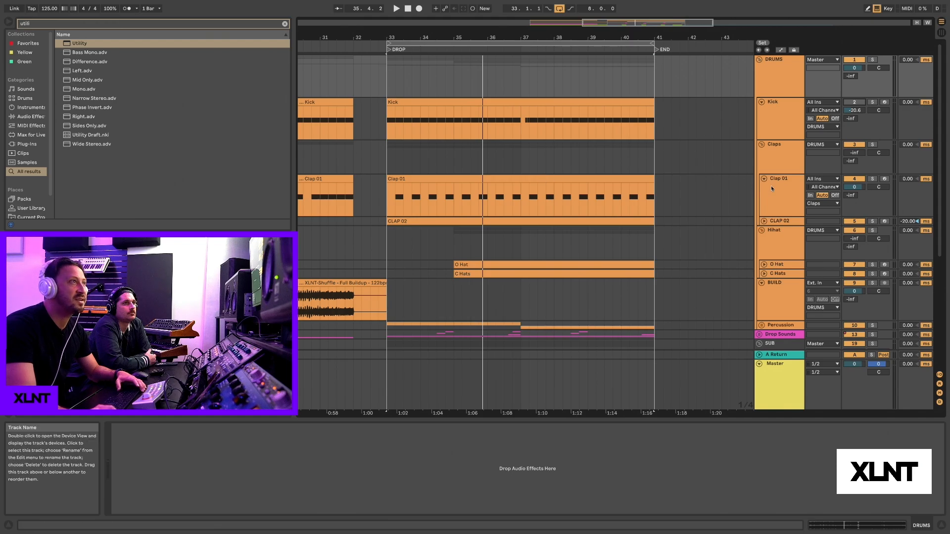
# Balance the Claps group against the pink noise at -20.4 dB, mute it and fold it.
pyautogui.press('space')
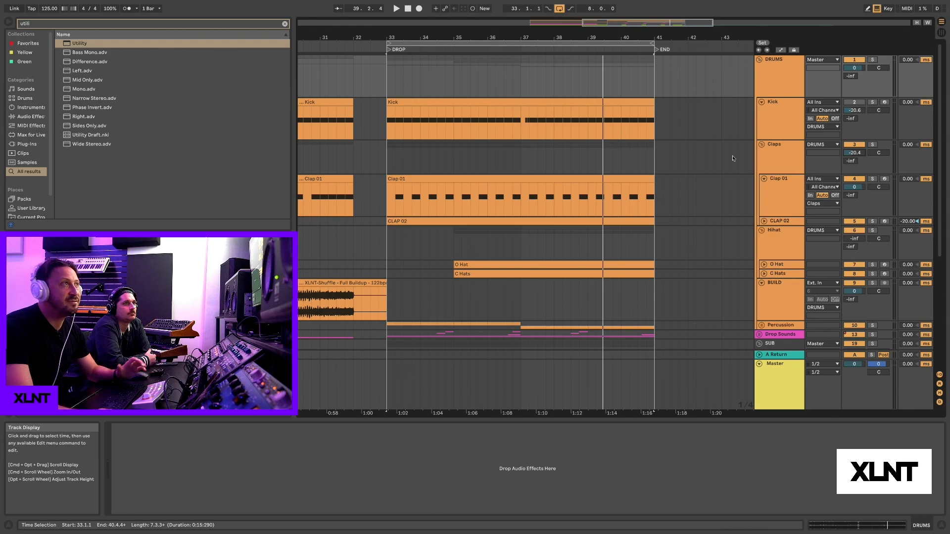
pyautogui.hscroll(-2, 524, 163)
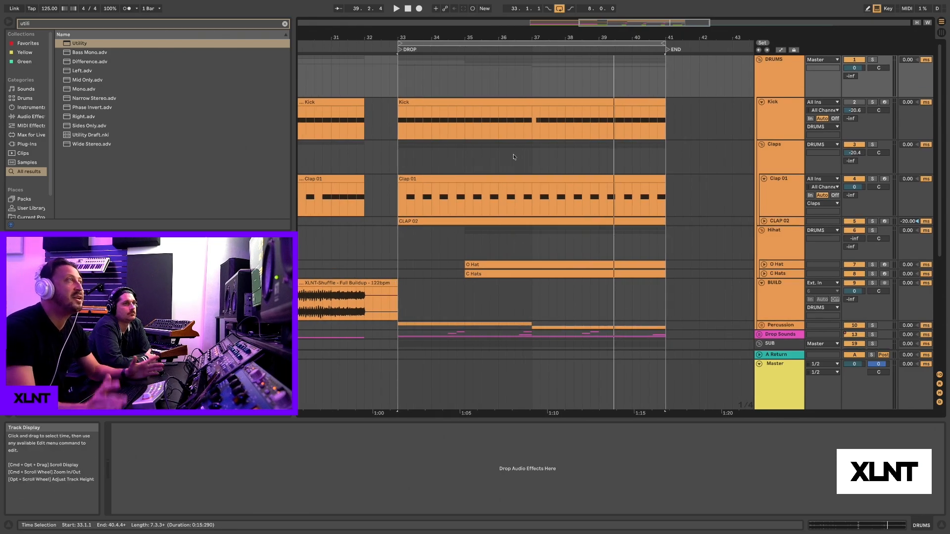
pyautogui.scroll(-8, 551, 163)
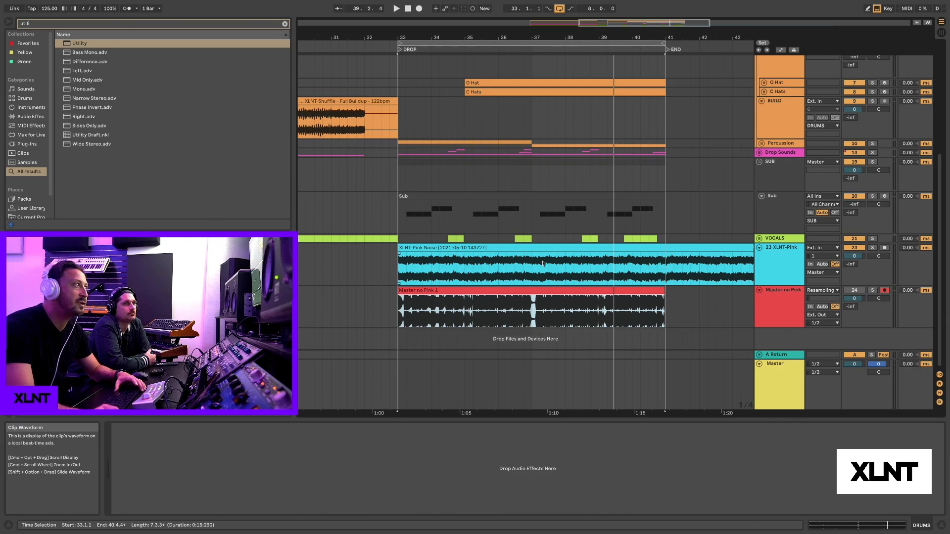
pyautogui.scroll(8, 641, 168)
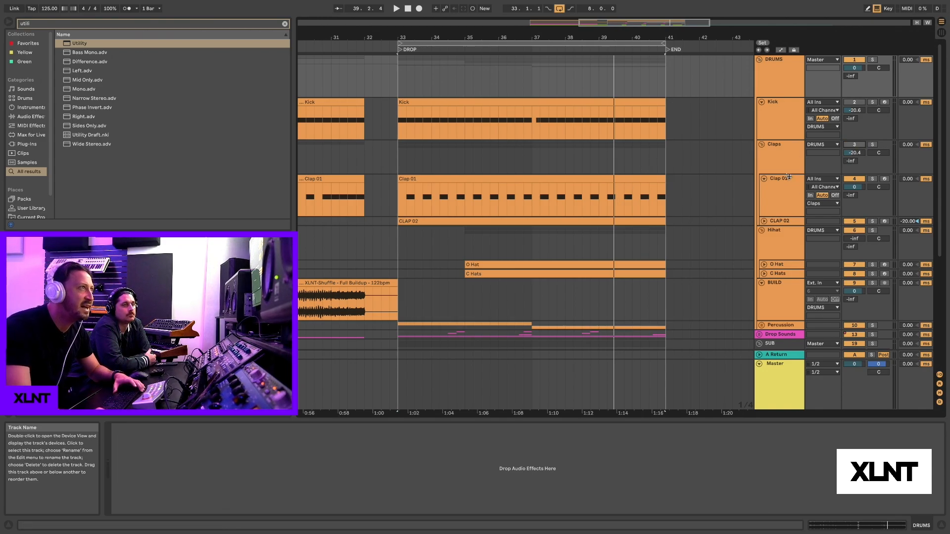
pyautogui.click(761, 144)
# Play from bar 35, set the Hihat group volume to -23.8 dB and mute the group.
pyautogui.press('space')
pyautogui.click(465, 168)
pyautogui.press('space')
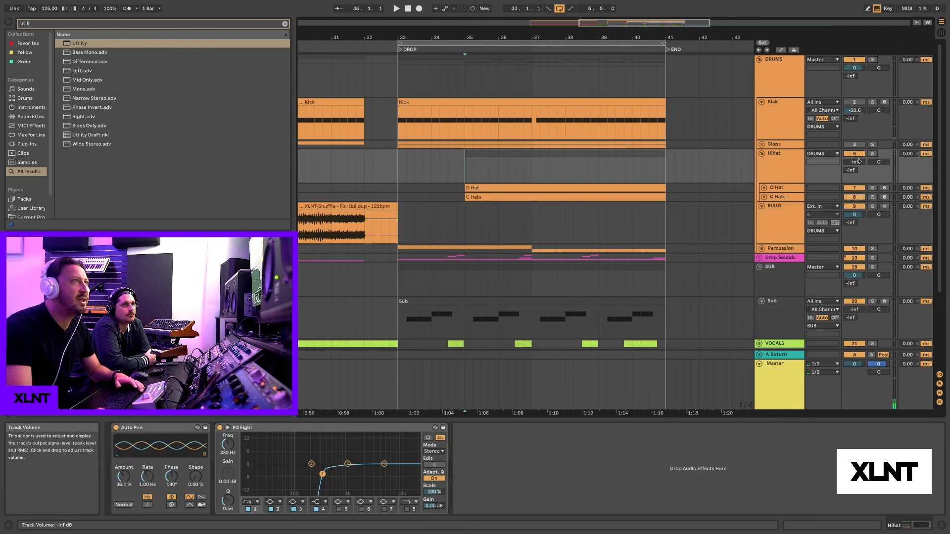
pyautogui.press('space')
pyautogui.moveTo(859, 163)
pyautogui.mouseDown()
pyautogui.moveTo(858, 136)
pyautogui.moveTo(858, 149)
pyautogui.mouseUp()
pyautogui.press('space')
pyautogui.click(854, 153)
# Fold the BUILD track, set the unfolded Percussion group's volume to about -29.3 dB during playback from bar 35, and fold the group.
pyautogui.click(761, 206)
pyautogui.click(761, 211)
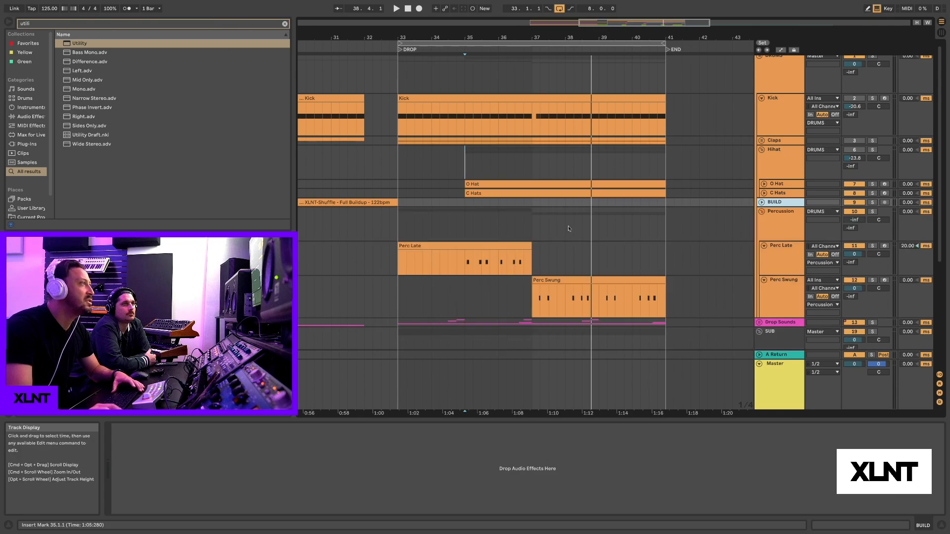
pyautogui.click(465, 226)
pyautogui.press('space')
pyautogui.moveTo(855, 220)
pyautogui.mouseDown()
pyautogui.moveTo(855, 208)
pyautogui.moveTo(852, 226)
pyautogui.mouseUp()
pyautogui.press('space')
pyautogui.press('space')
pyautogui.press('space')
pyautogui.press('space')
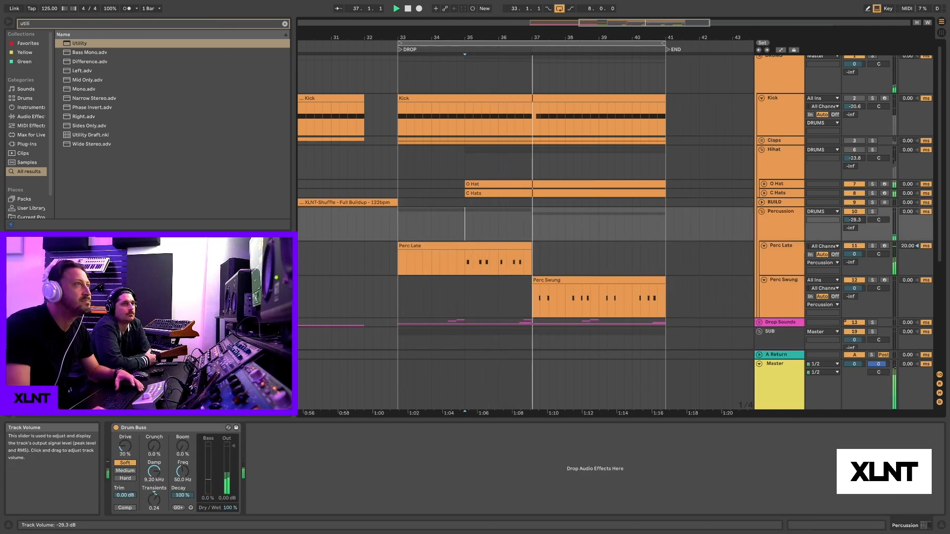
pyautogui.press('space')
pyautogui.press('space')
pyautogui.click(762, 212)
# Unfold the Drop Sounds group, play from the BS - Pasquel clip and set the group volume to -22.5 dB.
pyautogui.click(759, 220)
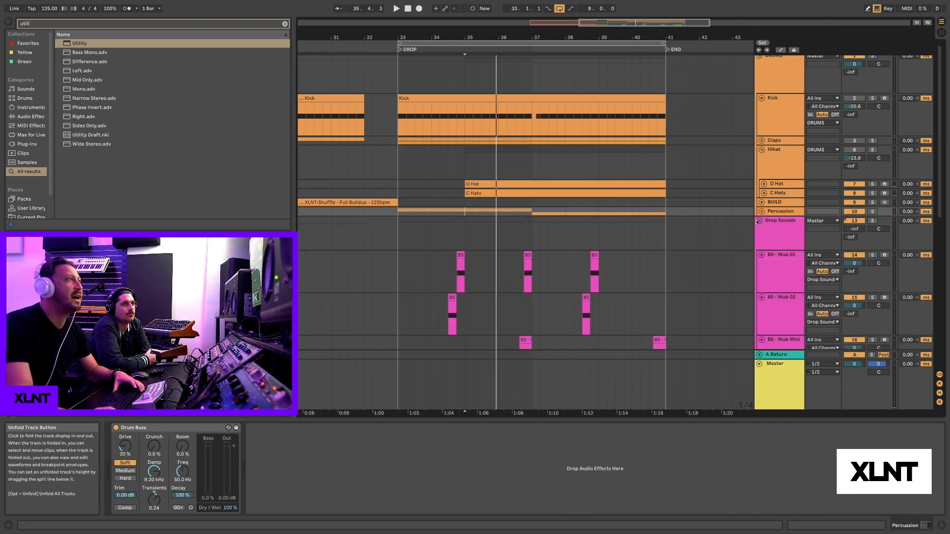
pyautogui.scroll(-5, 762, 217)
pyautogui.hscroll(-3, 794, 140)
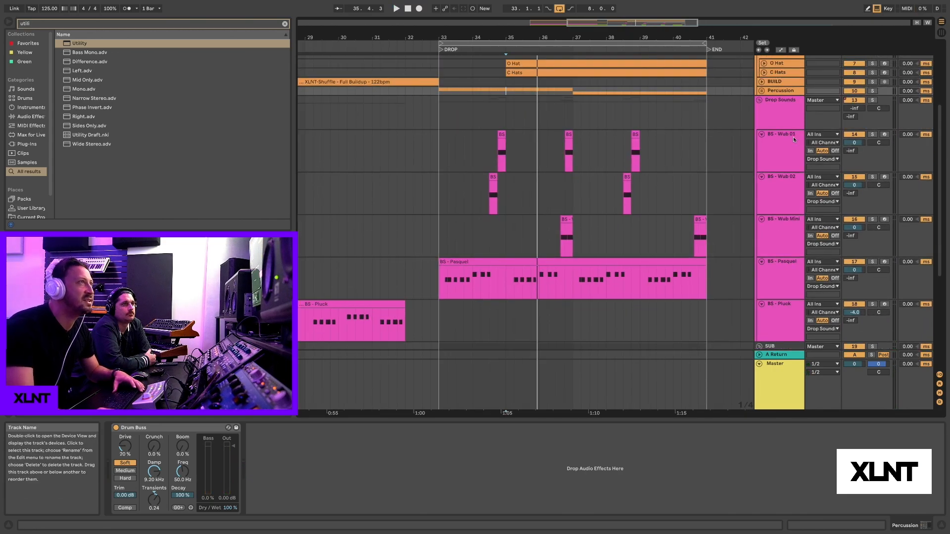
pyautogui.scroll(2, 770, 145)
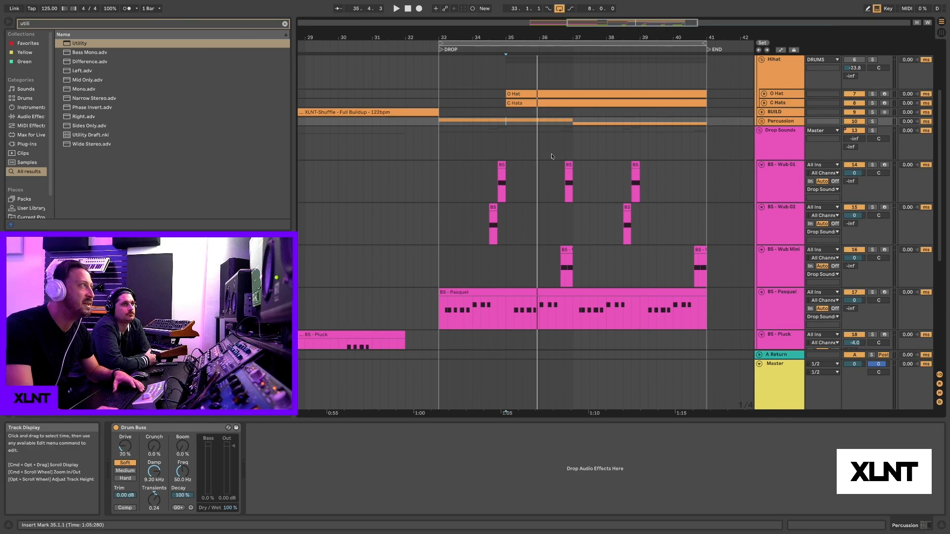
pyautogui.click(518, 292)
pyautogui.press('space')
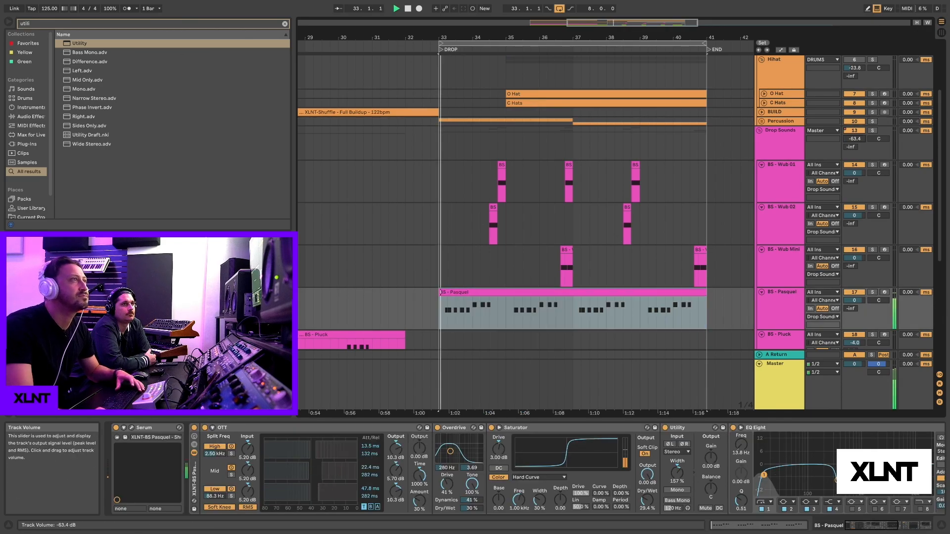
pyautogui.moveTo(854, 139); pyautogui.dragTo(855, 121)
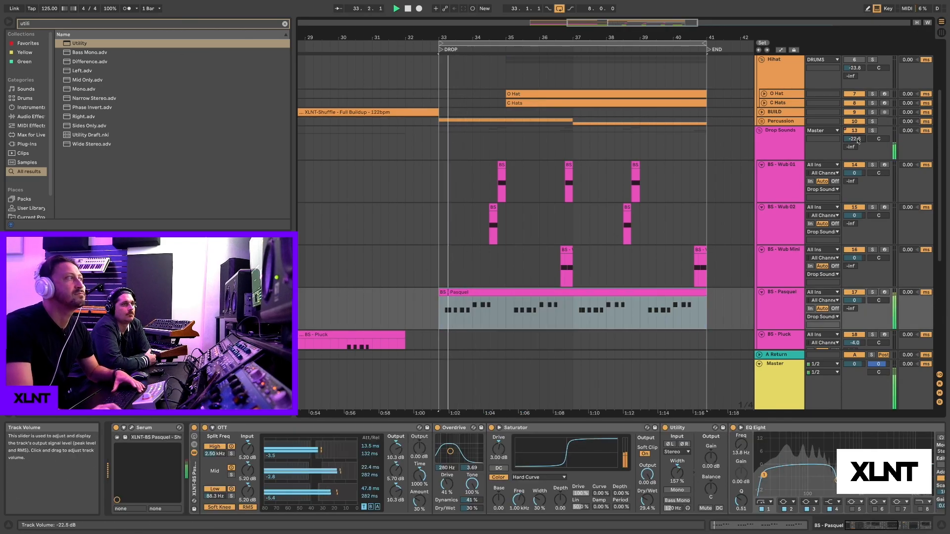
# Set BS - Wub 01 to -3.5 dB, BS - Wub 02 to -5.3 dB and BS - Wub Mini to -4.0 dB, and fold Drop Sounds.
pyautogui.click(876, 173)
pyautogui.moveTo(855, 173); pyautogui.dragTo(855, 176)
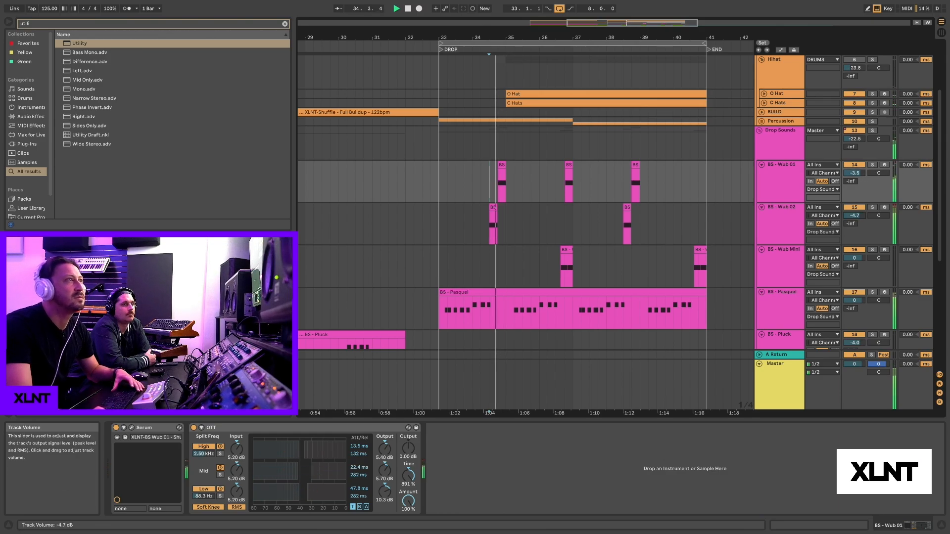
pyautogui.moveTo(856, 214); pyautogui.dragTo(857, 218)
pyautogui.moveTo(854, 258); pyautogui.dragTo(854, 262)
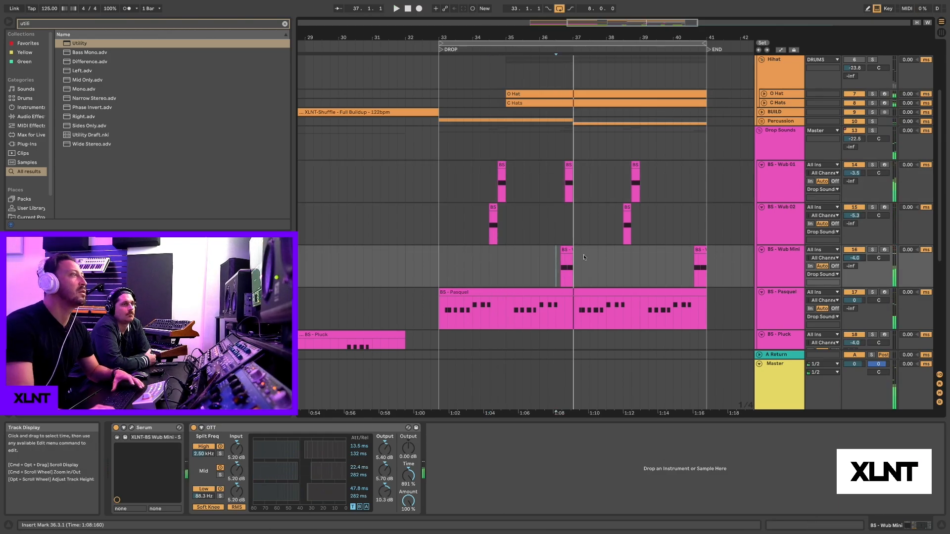
pyautogui.scroll(-1, 778, 113)
pyautogui.click(759, 111)
# Play the Sub clip against the pink noise, set the Sub track volume to -20.6 dB, and mute and fold the SUB group.
pyautogui.click(854, 162)
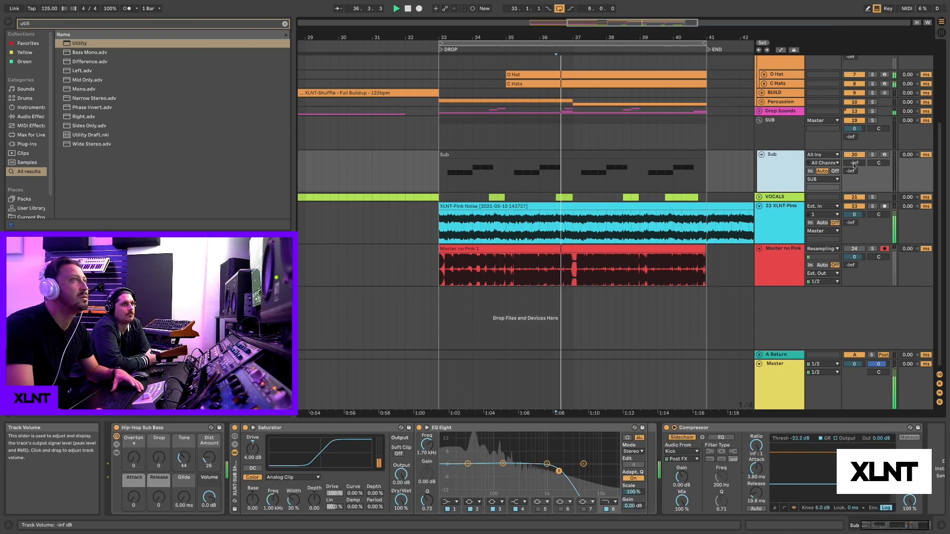
pyautogui.scroll(1, 750, 145)
pyautogui.scroll(4, 750, 145)
pyautogui.click(443, 293)
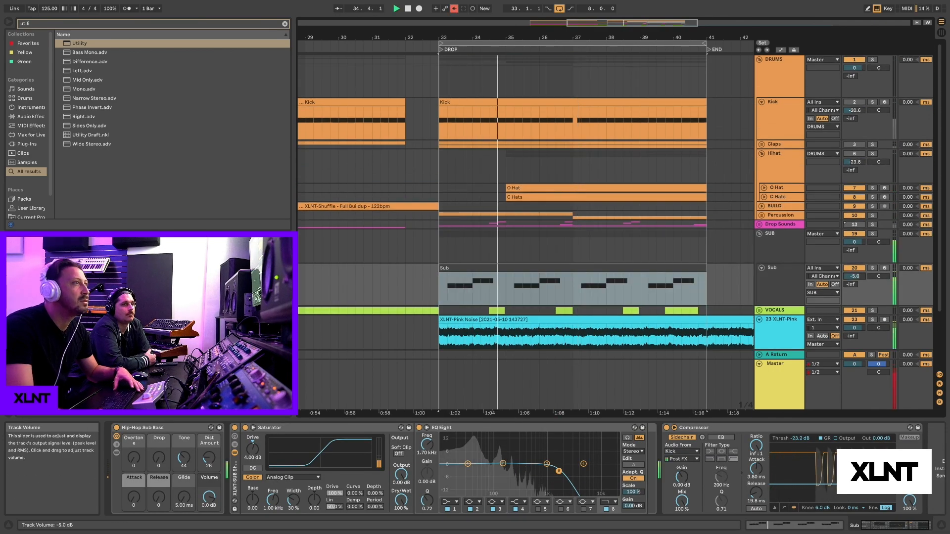
pyautogui.press('space')
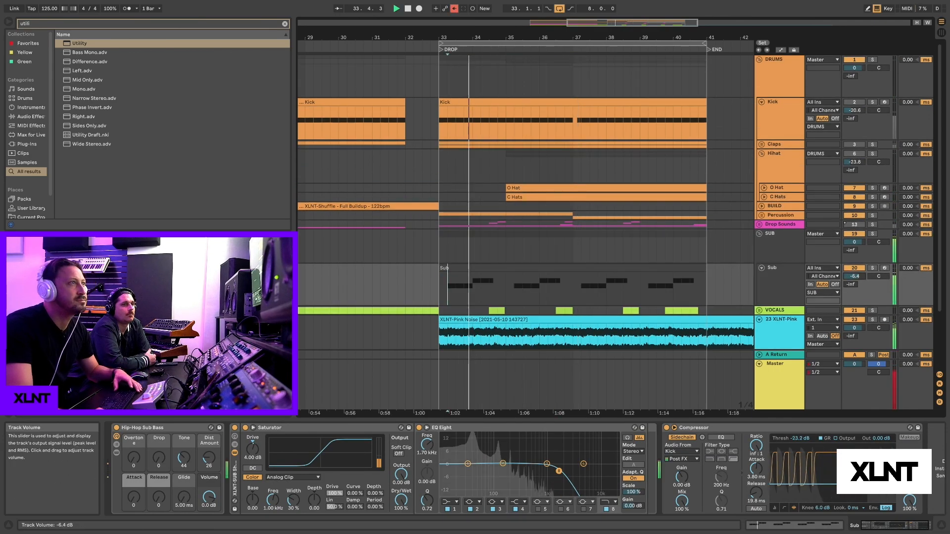
pyautogui.moveTo(854, 276); pyautogui.dragTo(854, 292)
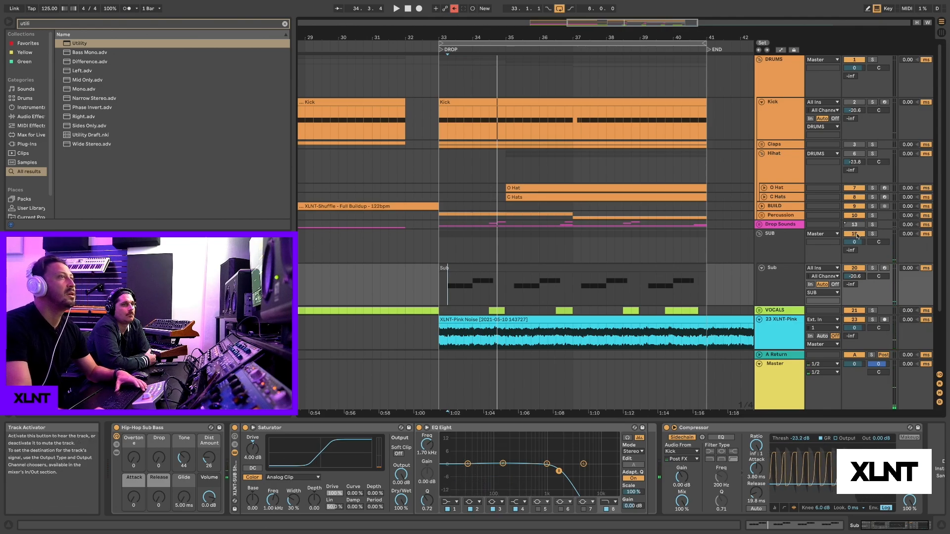
pyautogui.click(759, 234)
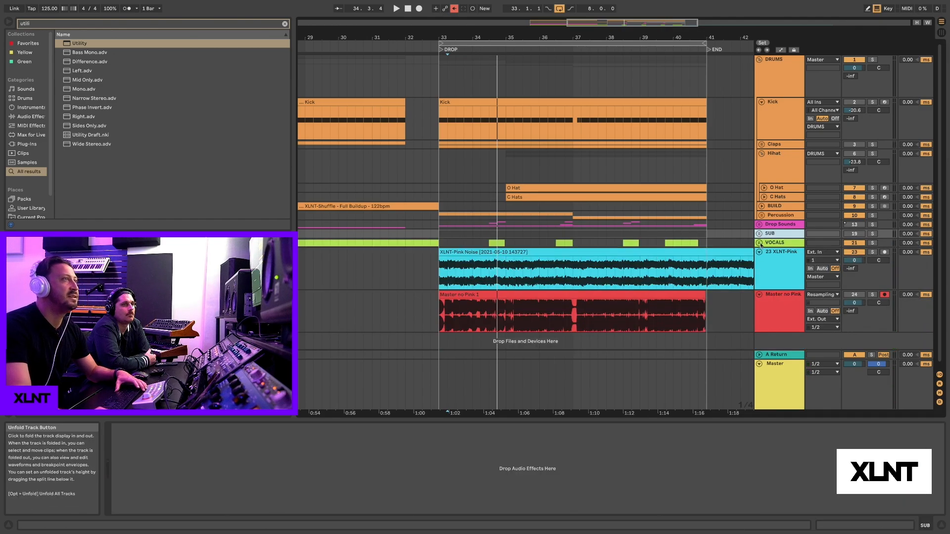
# Unfold the VOCALS group, play from its first drop clip, set the group volume to -20.3 dB and fold it.
pyautogui.click(759, 243)
pyautogui.click(490, 257)
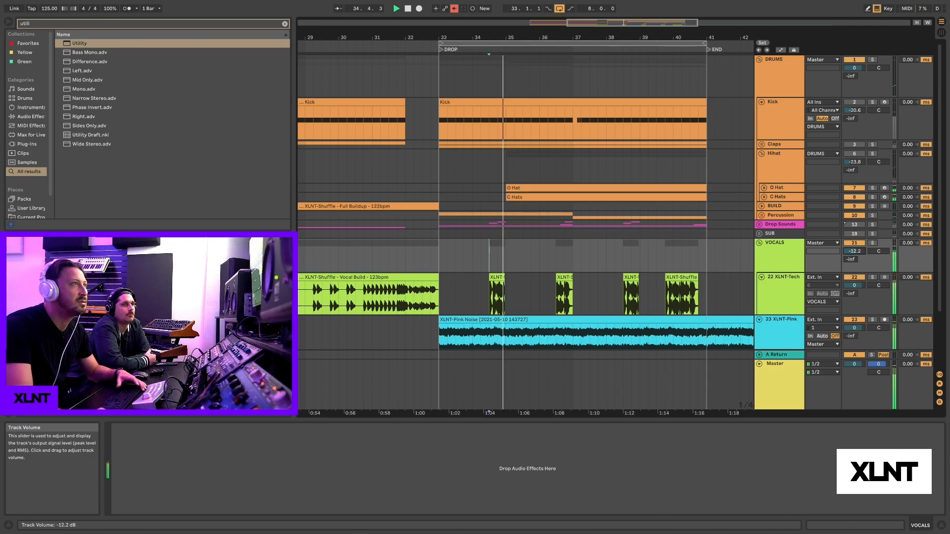
pyautogui.moveTo(854, 251); pyautogui.dragTo(855, 251)
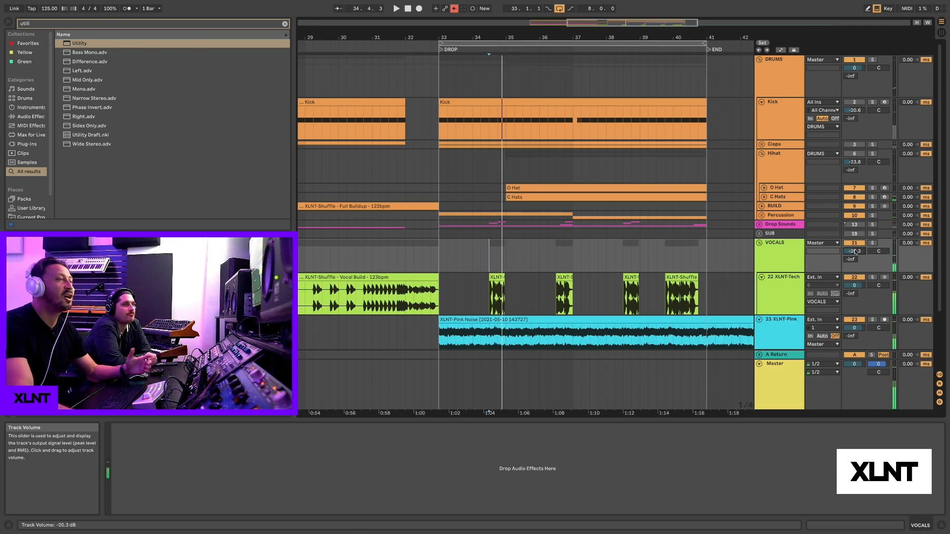
pyautogui.scroll(-3, 825, 250)
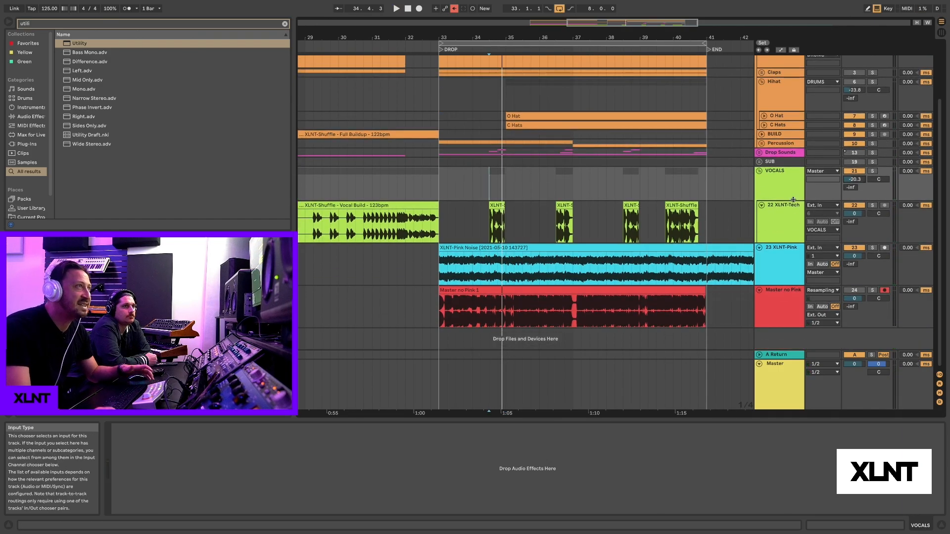
pyautogui.click(759, 171)
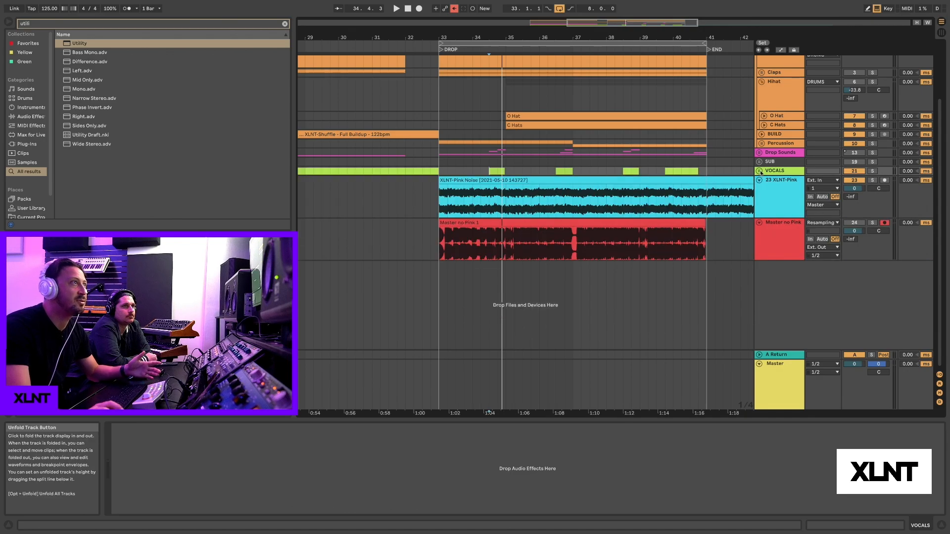
# Reactivate the muted tracks and groups, and unfold the SUB and Claps groups.
pyautogui.click(854, 162)
pyautogui.click(759, 162)
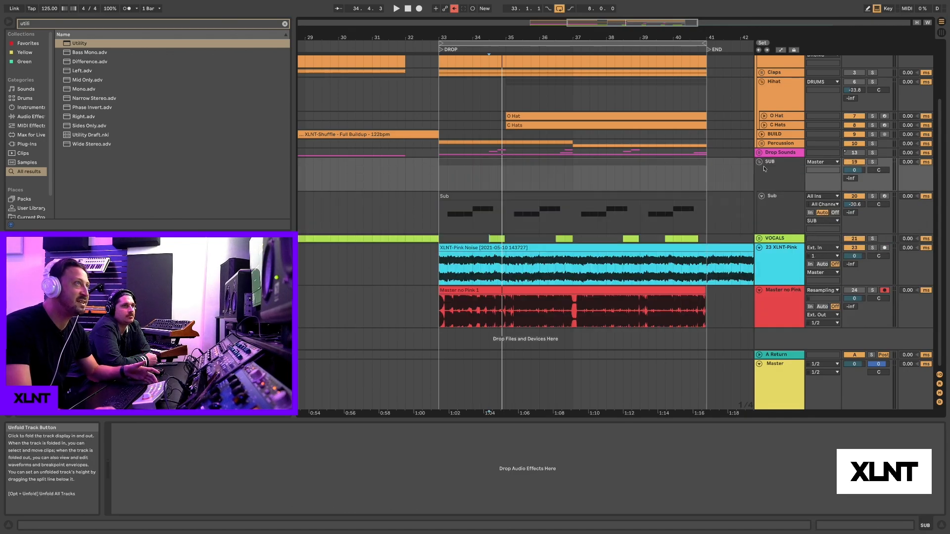
pyautogui.scroll(3, 811, 158)
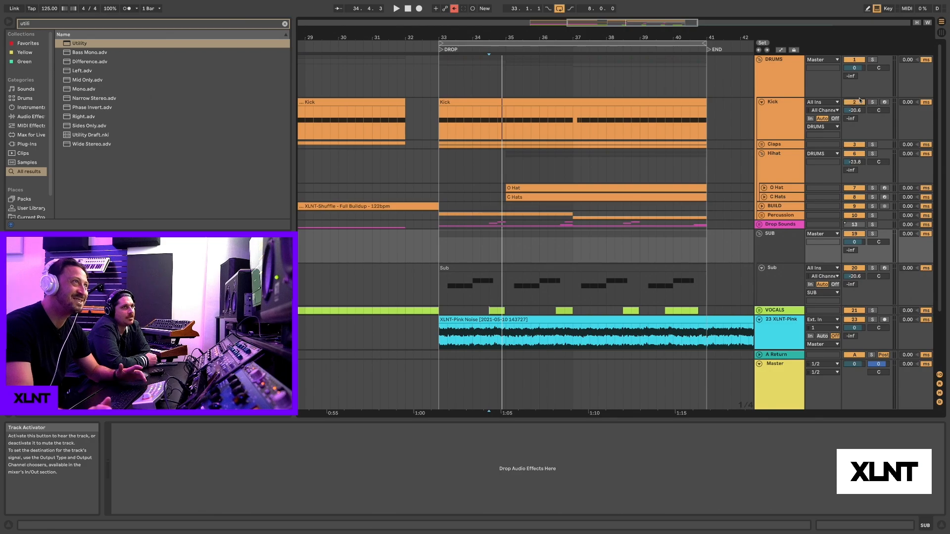
pyautogui.click(761, 143)
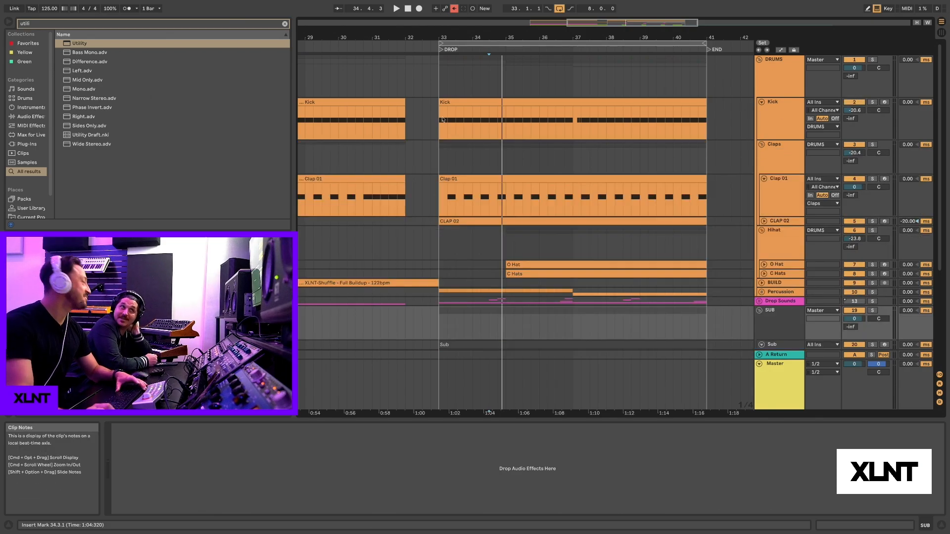
# Expand the Utility device on the Master track and switch it to Mono.
pyautogui.scroll(-6, 456, 247)
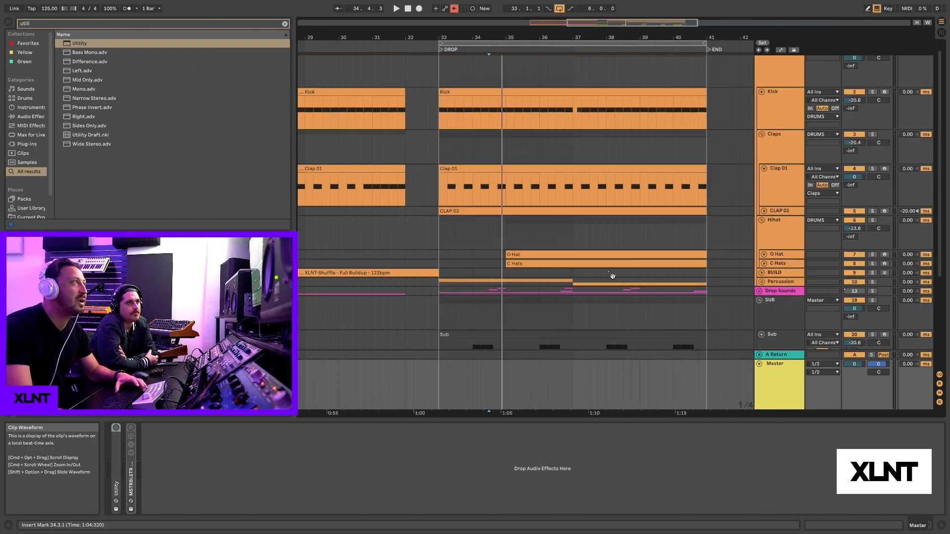
pyautogui.scroll(1, 613, 275)
pyautogui.scroll(-6, 777, 379)
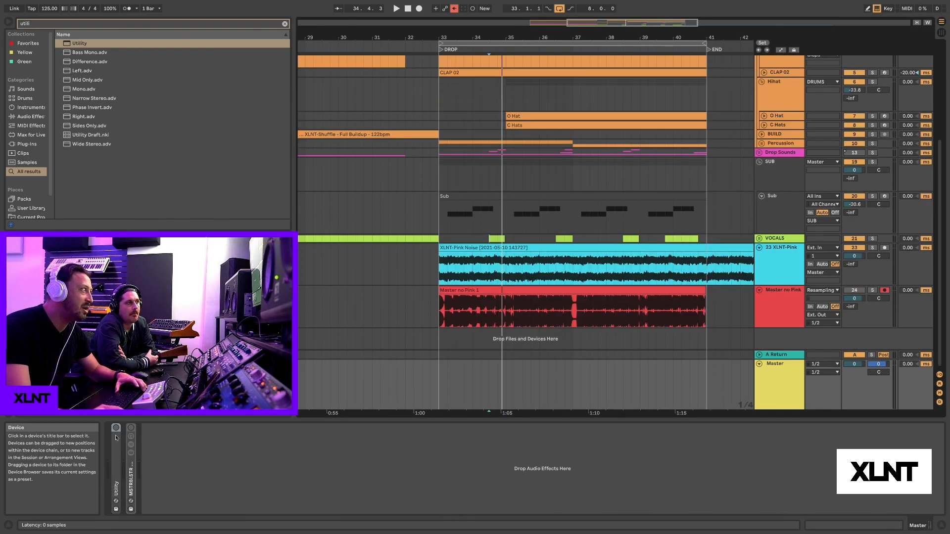
pyautogui.doubleClick(118, 455)
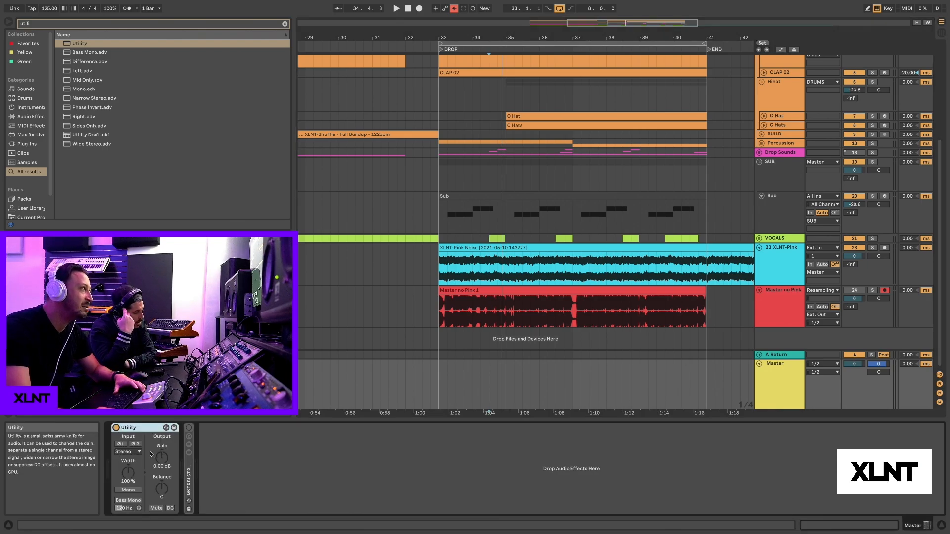
pyautogui.click(128, 490)
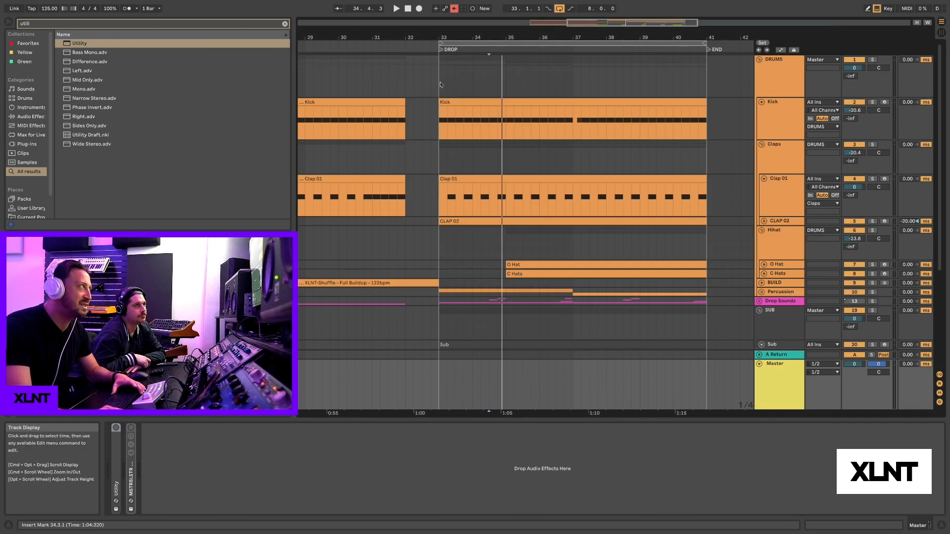
# Play the combined drop mix from bar 33, select the Master track and stop playback.
pyautogui.click(440, 84)
pyautogui.scroll(-5, 543, 155)
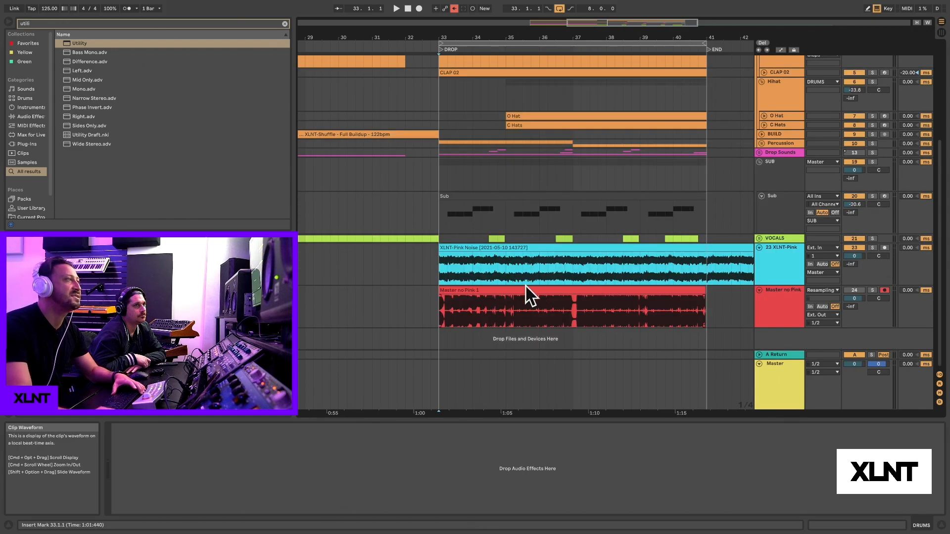
pyautogui.press('space')
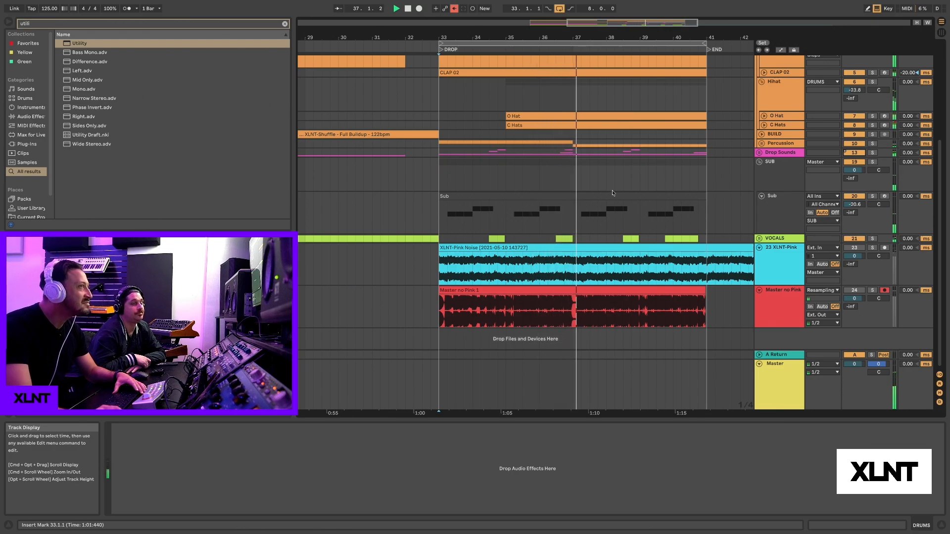
pyautogui.click(787, 386)
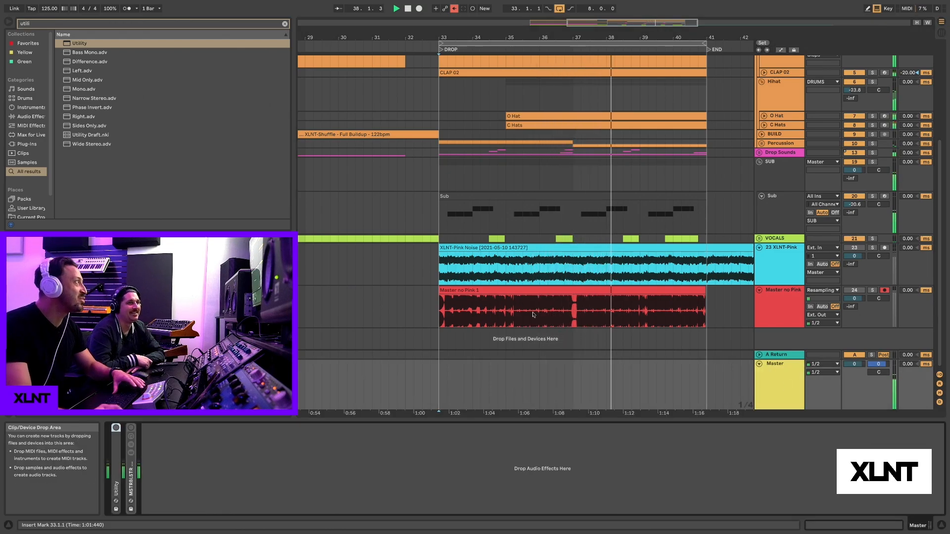
pyautogui.press('space')
# Add the WLM Plus Stereo loudness meter to the Master track and play the drop through it.
pyautogui.press('super+f')
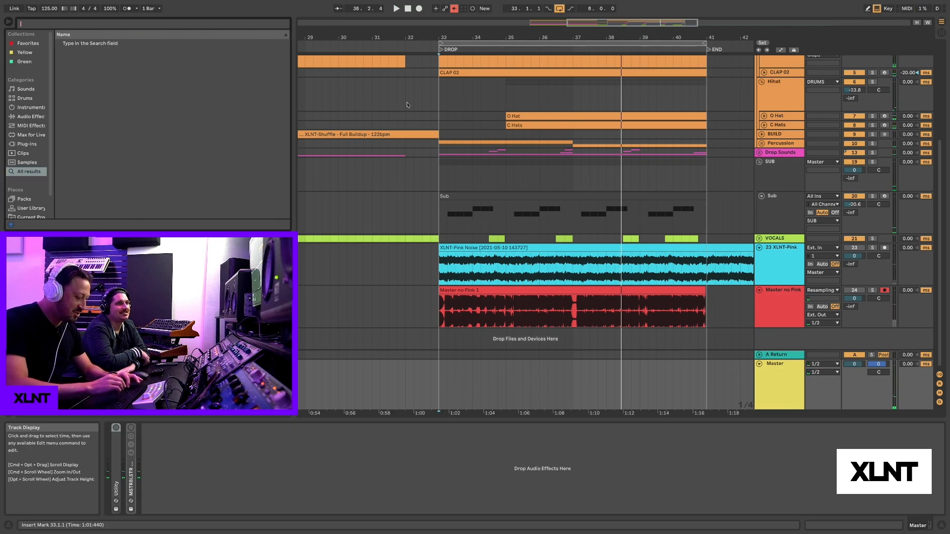
pyautogui.write('wlm')
pyautogui.doubleClick(142, 195)
pyautogui.press('space')
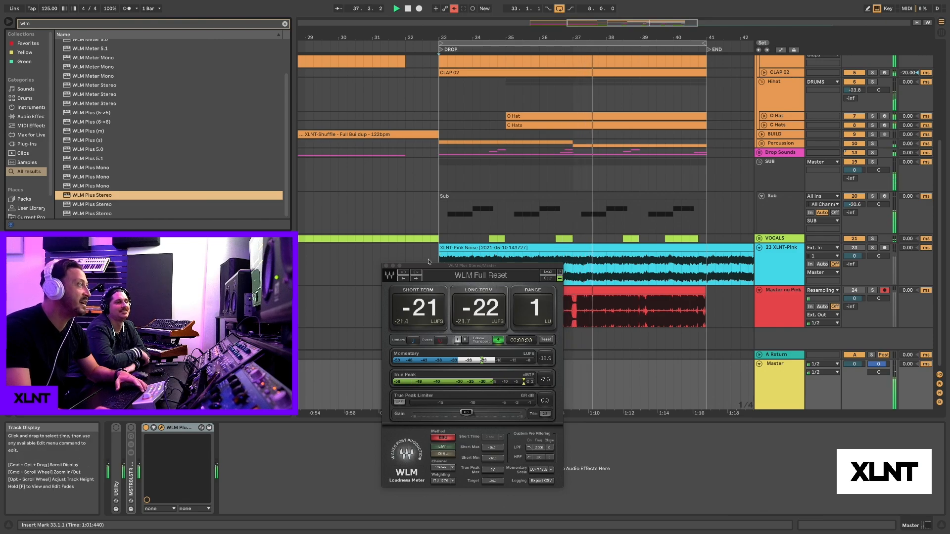
pyautogui.moveTo(440, 268); pyautogui.dragTo(536, 235)
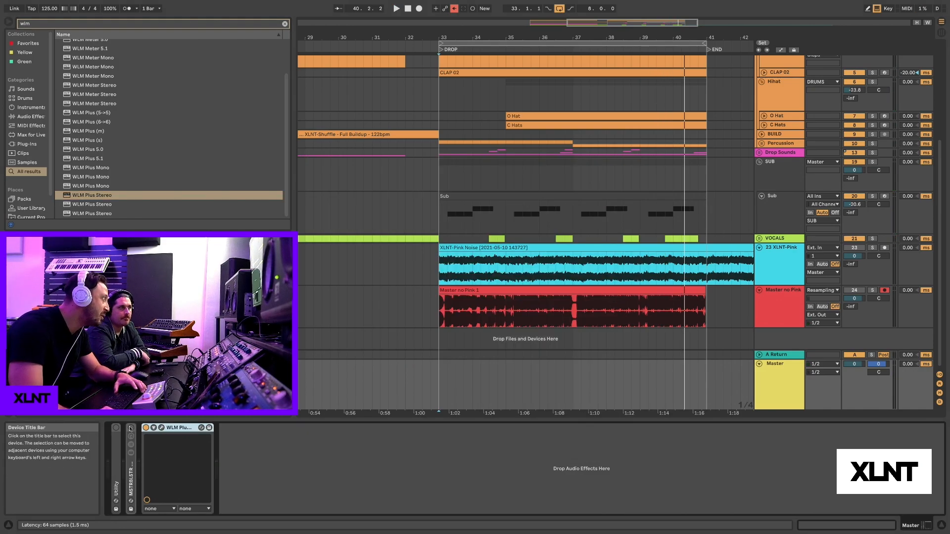
# Stop playback, activate the MSTRBLSTR rack on the Master and play the drop through it.
pyautogui.press('space')
pyautogui.click(132, 428)
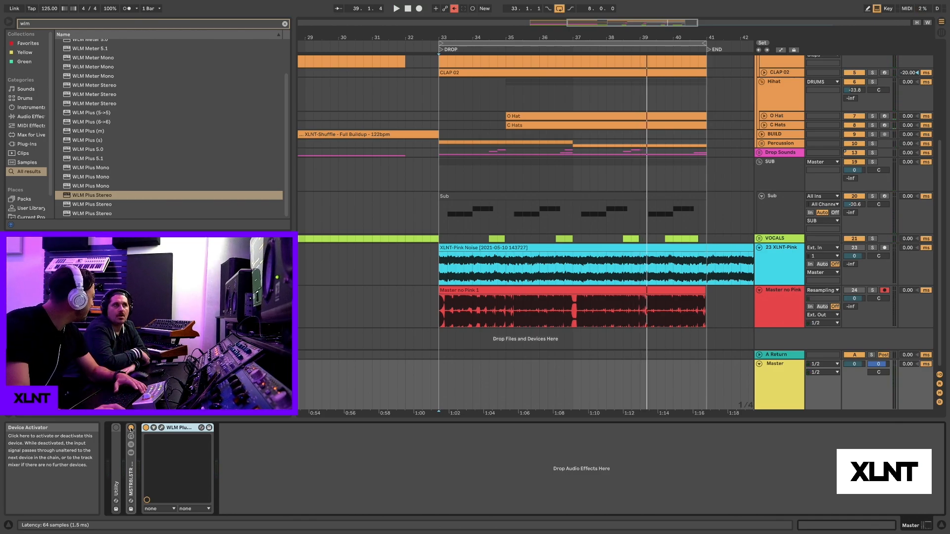
pyautogui.press('space')
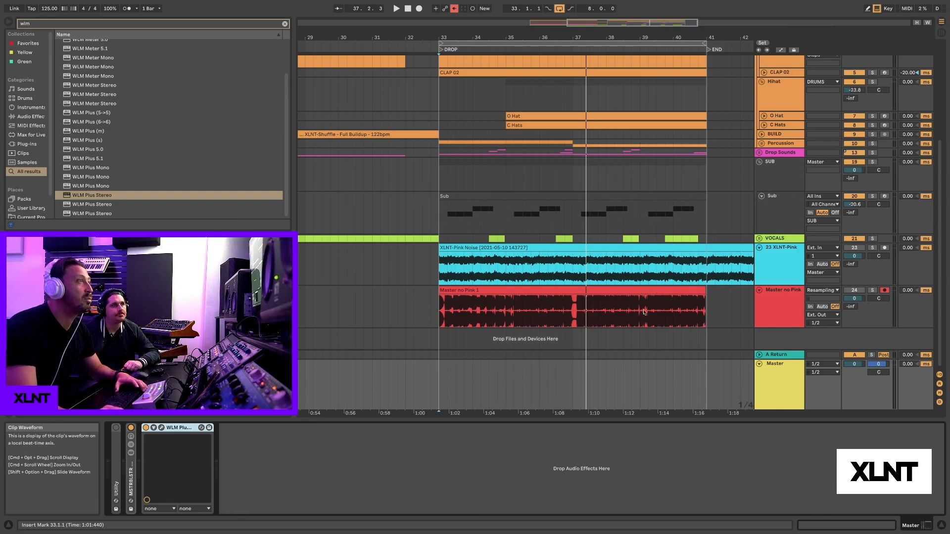
# Solo the Master no Pink track, select its recorded clip and play it.
pyautogui.press('s')
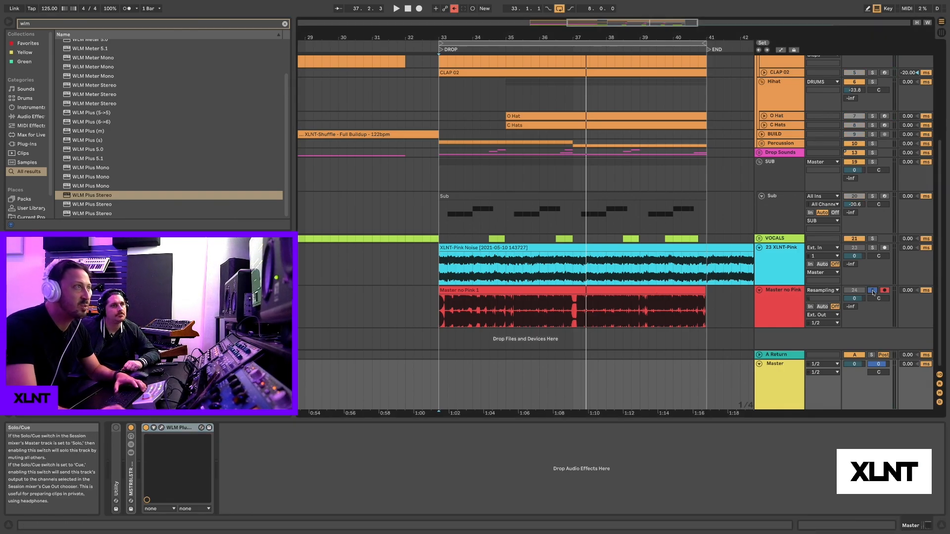
pyautogui.click(607, 292)
pyautogui.press('space')
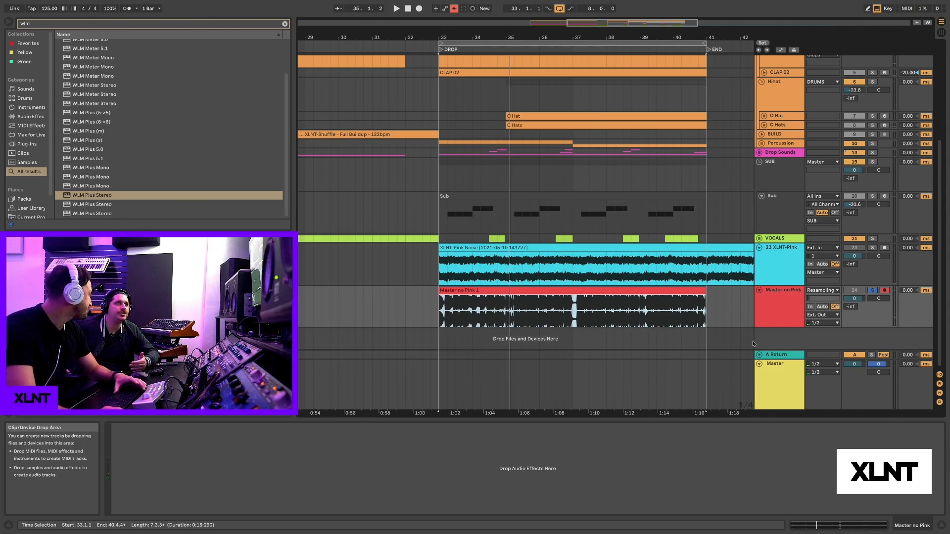
# Open the WLM meter on the Master, unsolo the Master no Pink track and play the live mix.
pyautogui.click(792, 387)
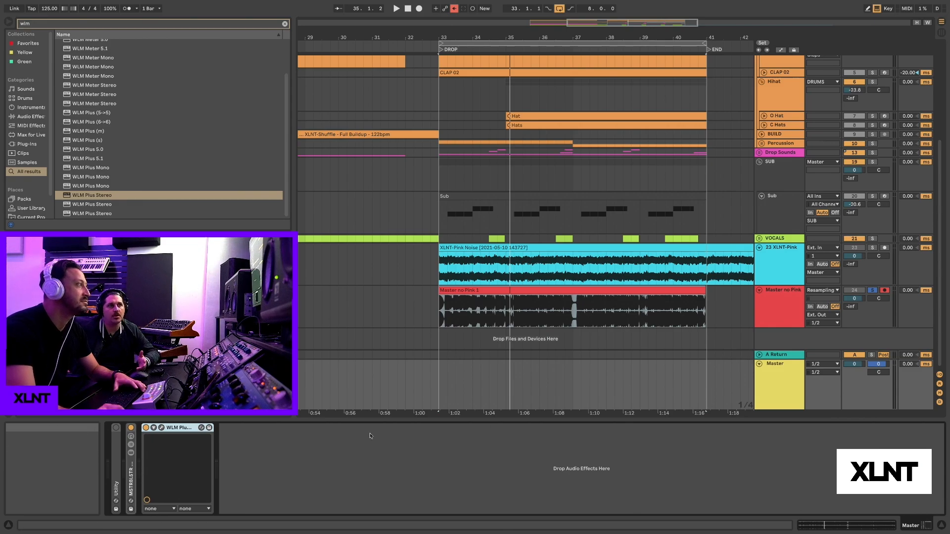
pyautogui.click(161, 427)
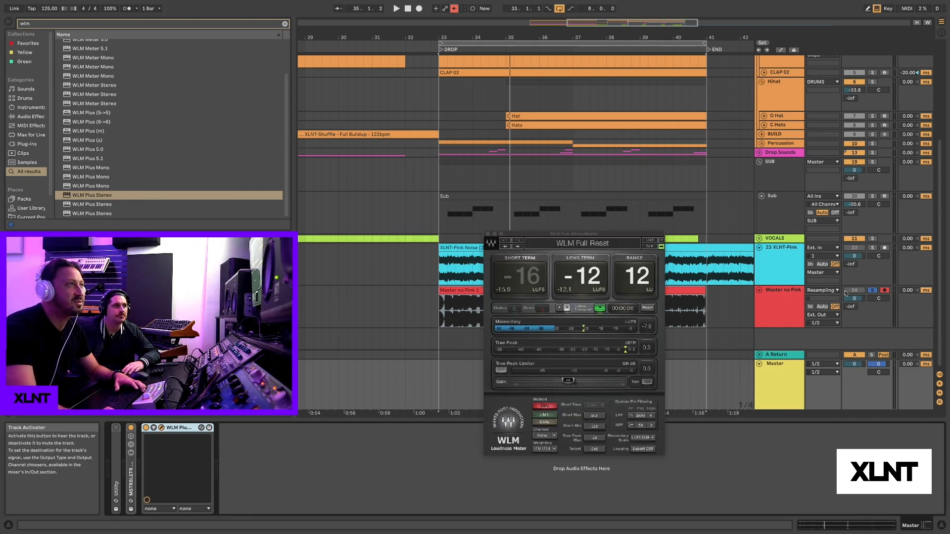
pyautogui.click(870, 292)
pyautogui.press('space')
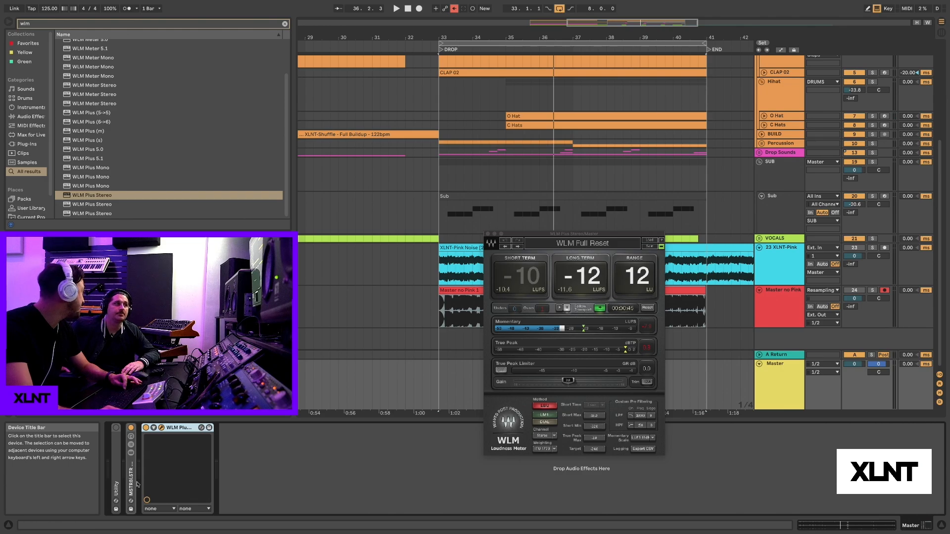
# Paste the WLM meter onto the Master no Pink track and play that track soloed to check its loudness.
pyautogui.click(766, 318)
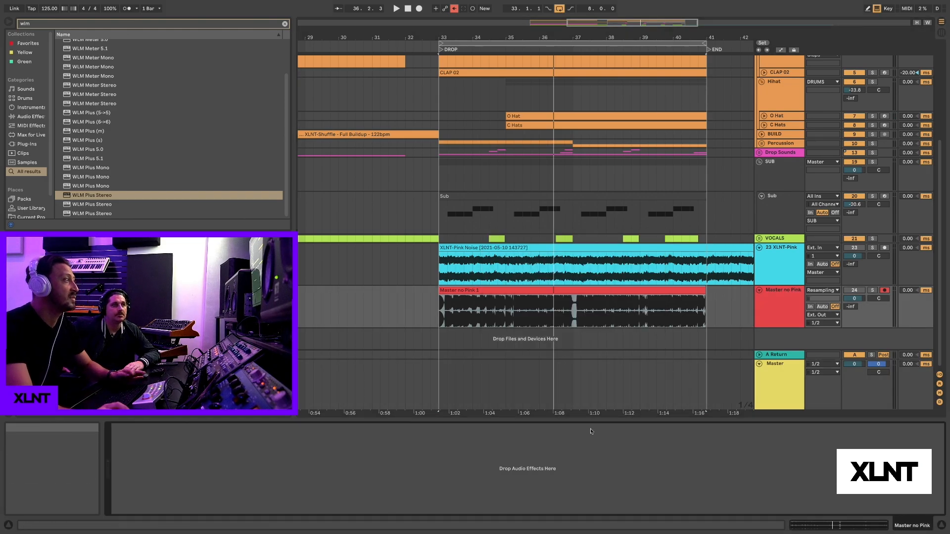
pyautogui.press('super+v')
pyautogui.press('space')
pyautogui.click(872, 290)
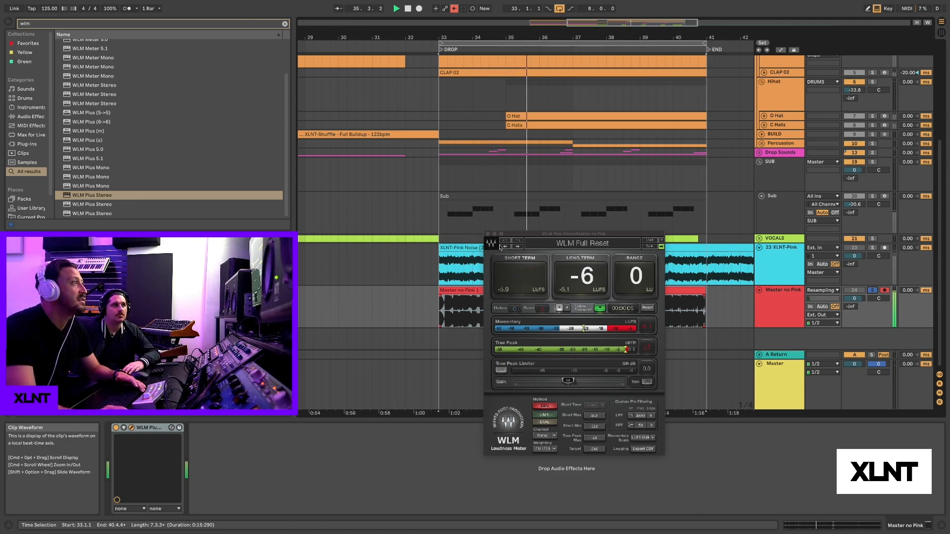
pyautogui.press('space')
# Examine the expanded MSTRBLSTR Stock rack on the Master during playback, hide the plug-in windows and collapse the rack.
pyautogui.click(770, 378)
pyautogui.click(270, 442)
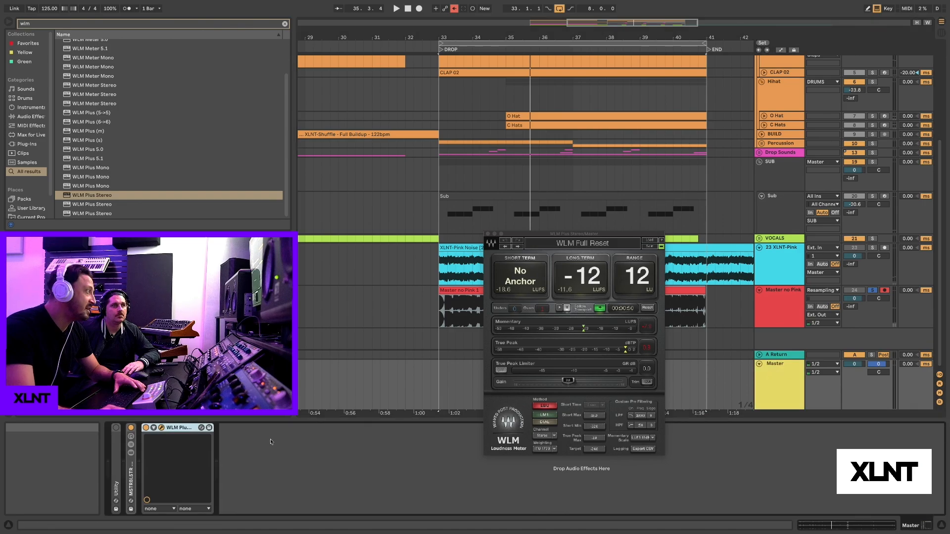
pyautogui.doubleClick(132, 474)
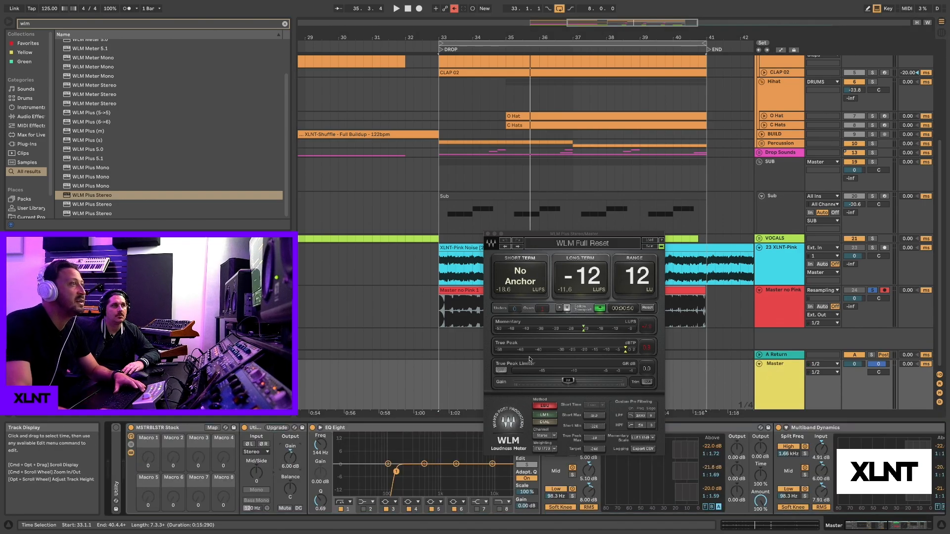
pyautogui.press('space')
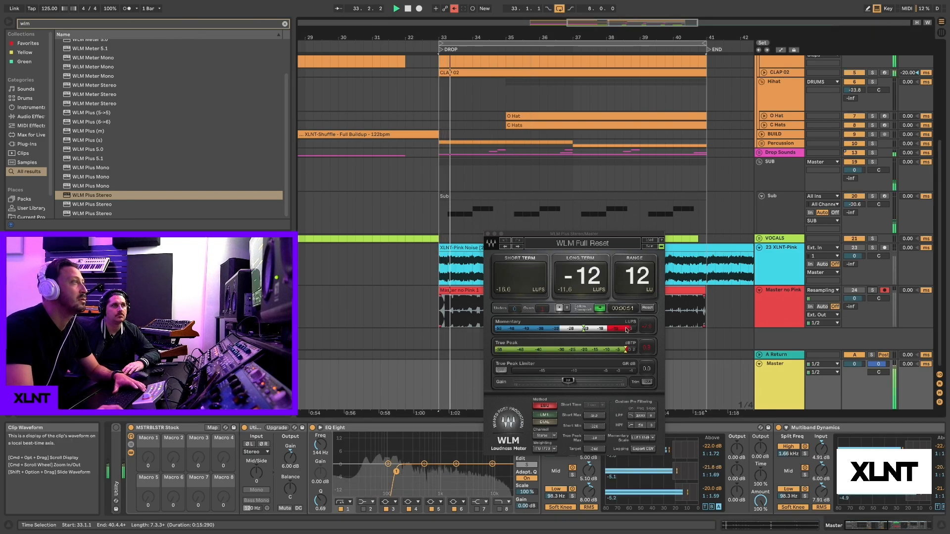
pyautogui.press('alt+super+p')
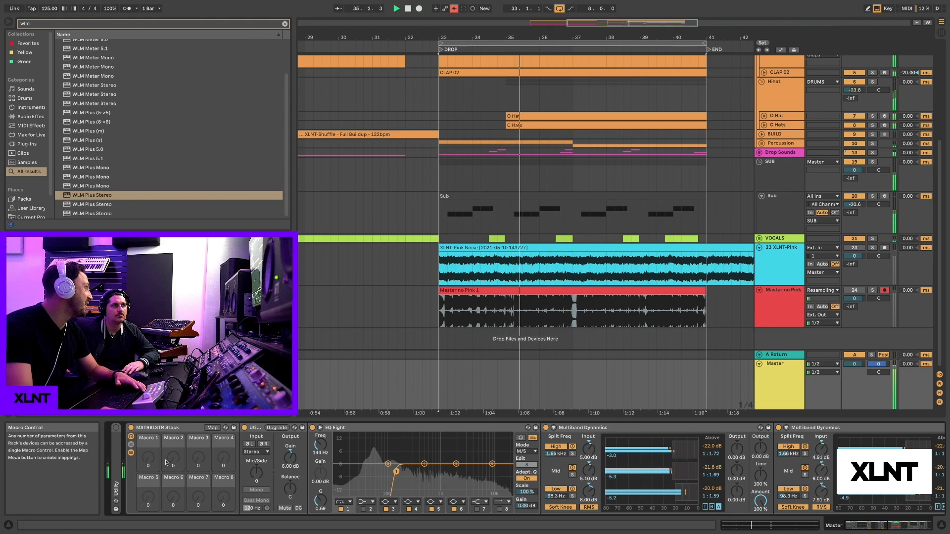
pyautogui.doubleClick(184, 428)
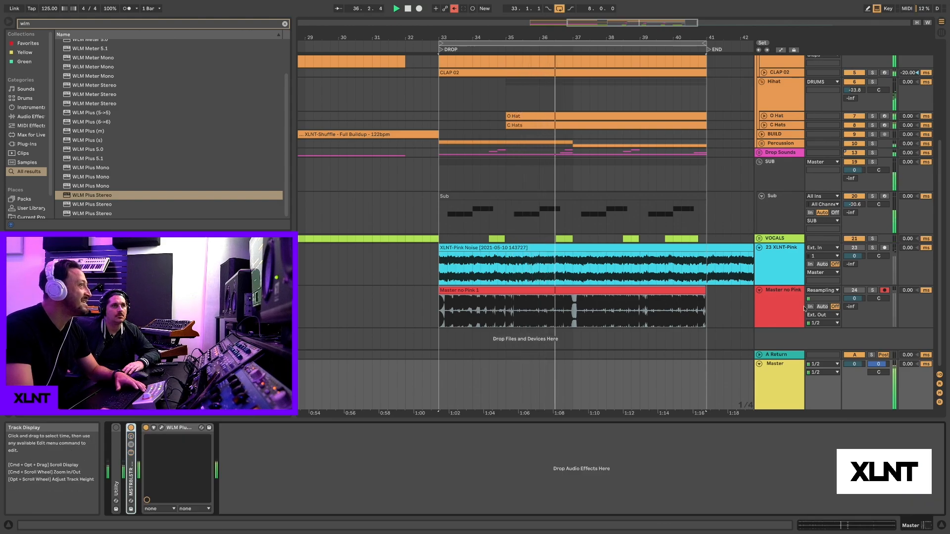
# Toggle solo on the Master no Pink track during playback to compare the recorded master with the live mix, and stop.
pyautogui.click(872, 291)
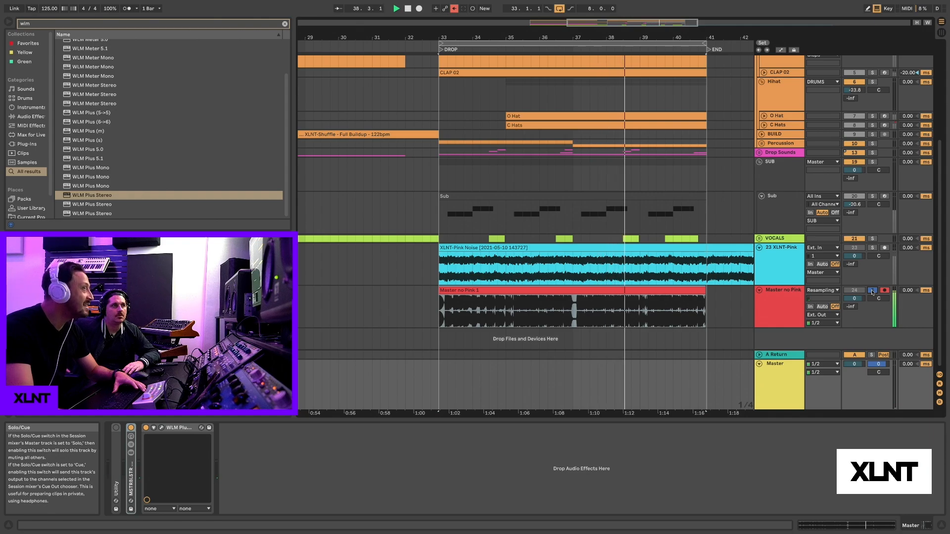
pyautogui.click(871, 291)
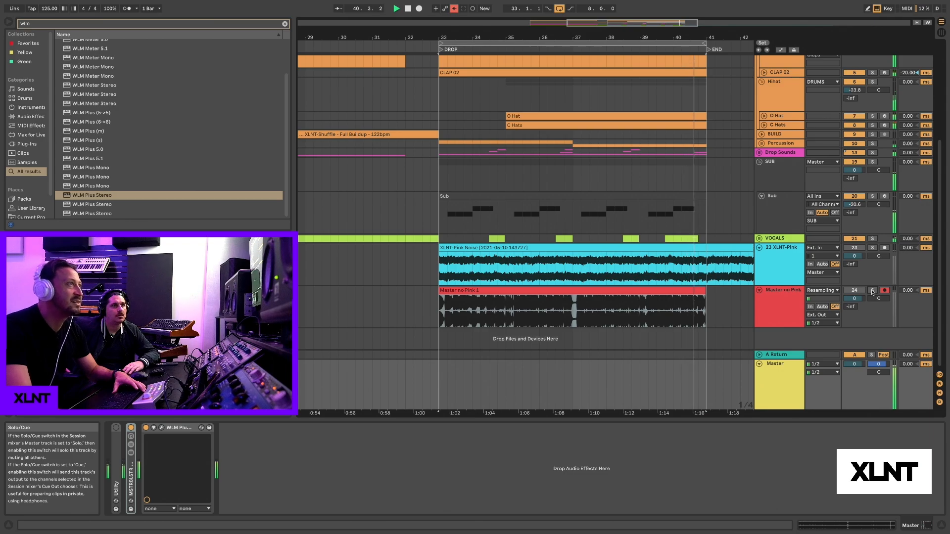
pyautogui.click(871, 291)
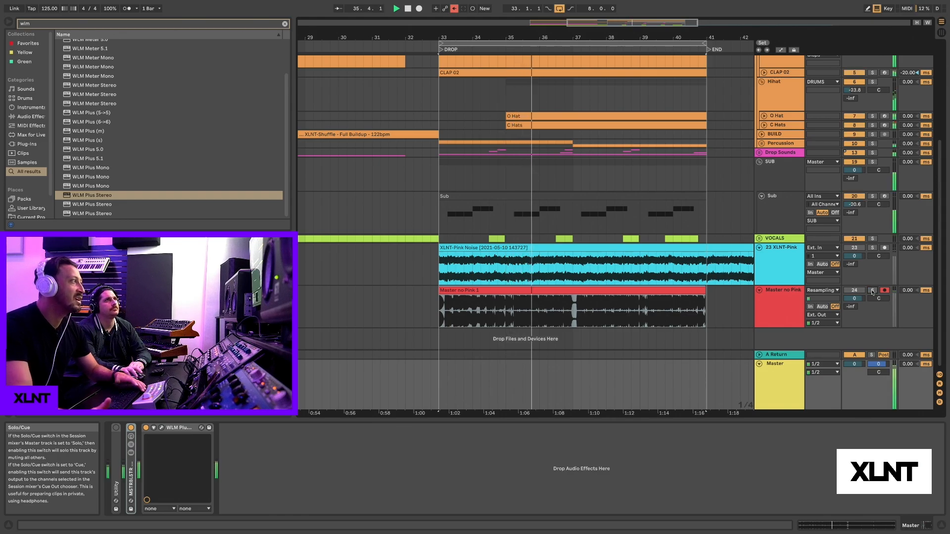
pyautogui.click(872, 291)
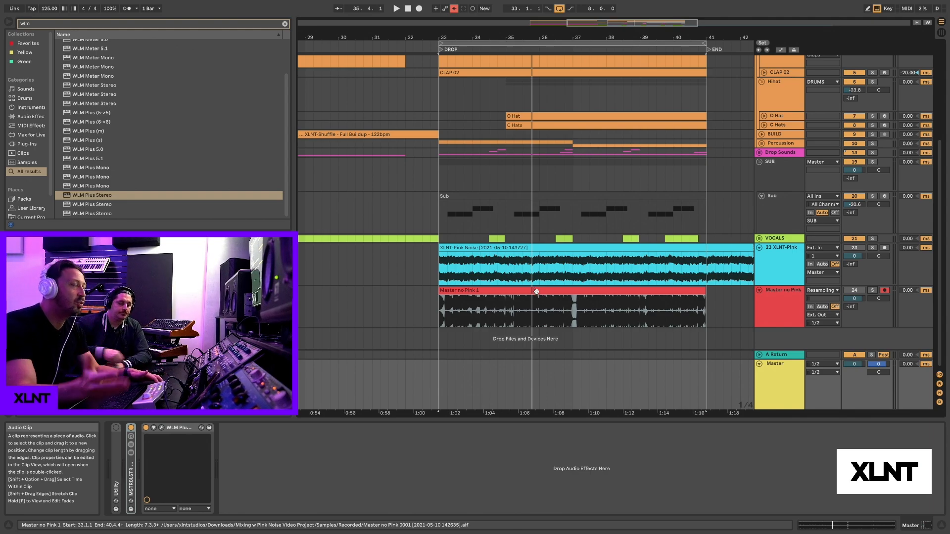
# Fold the DRUMS group and the XLNT-Pink noise track.
pyautogui.scroll(5, 568, 297)
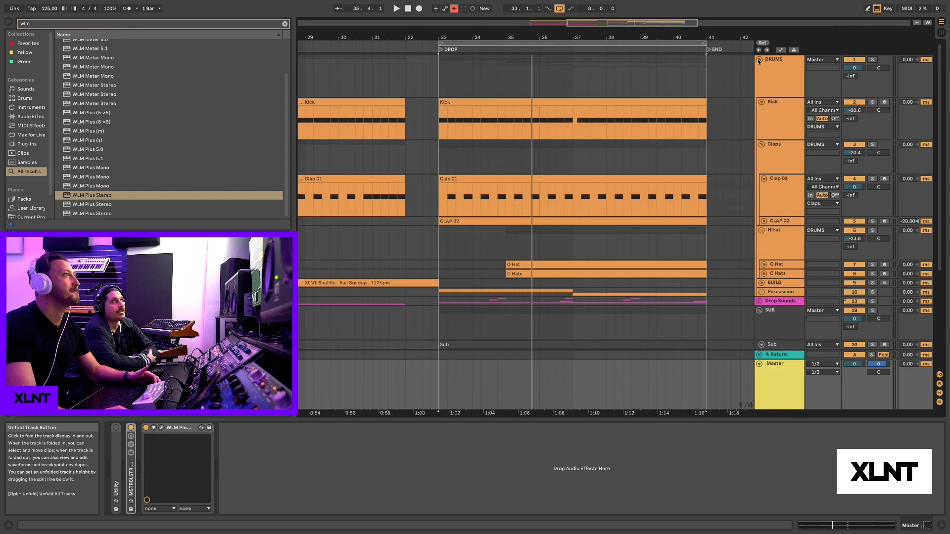
pyautogui.click(759, 59)
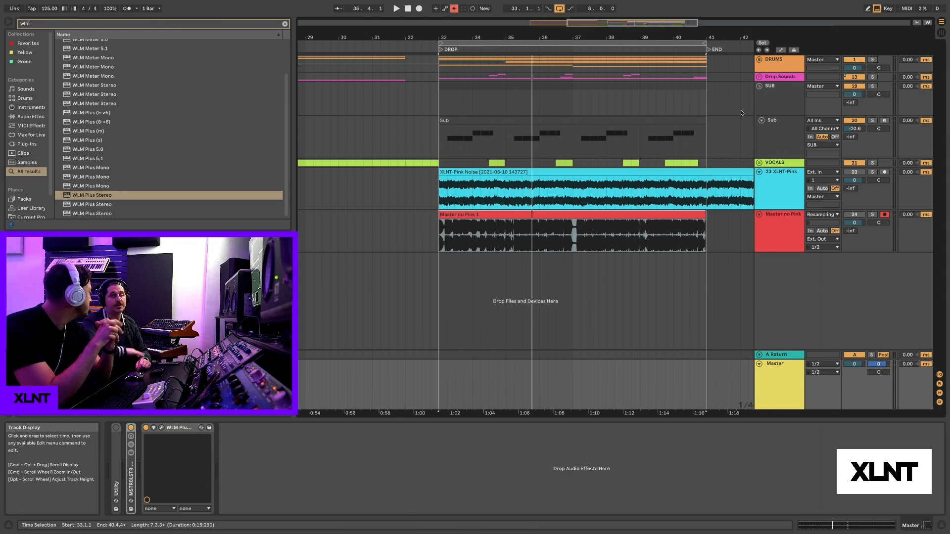
pyautogui.click(759, 171)
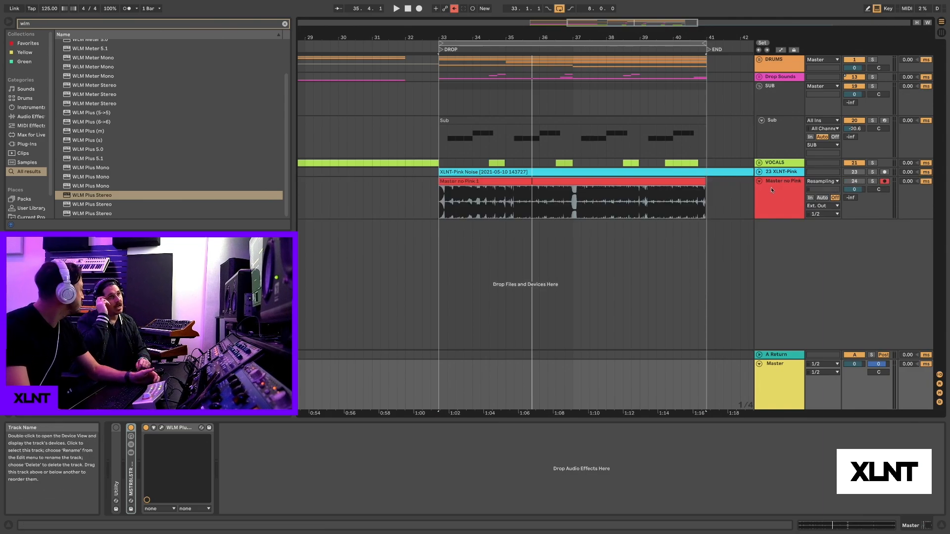
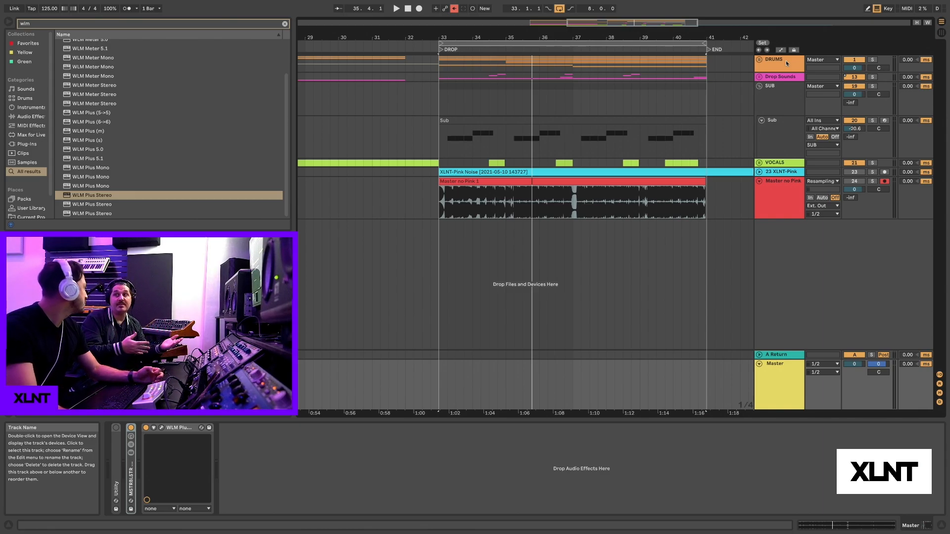
# Unfold the DRUMS group to review its tracks and fold it again.
pyautogui.click(759, 60)
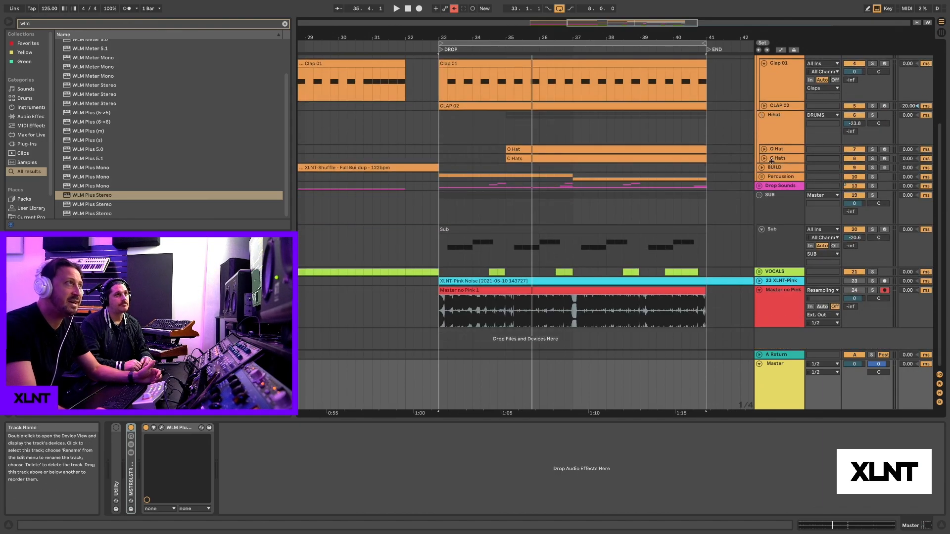
pyautogui.scroll(4, 772, 161)
pyautogui.click(759, 60)
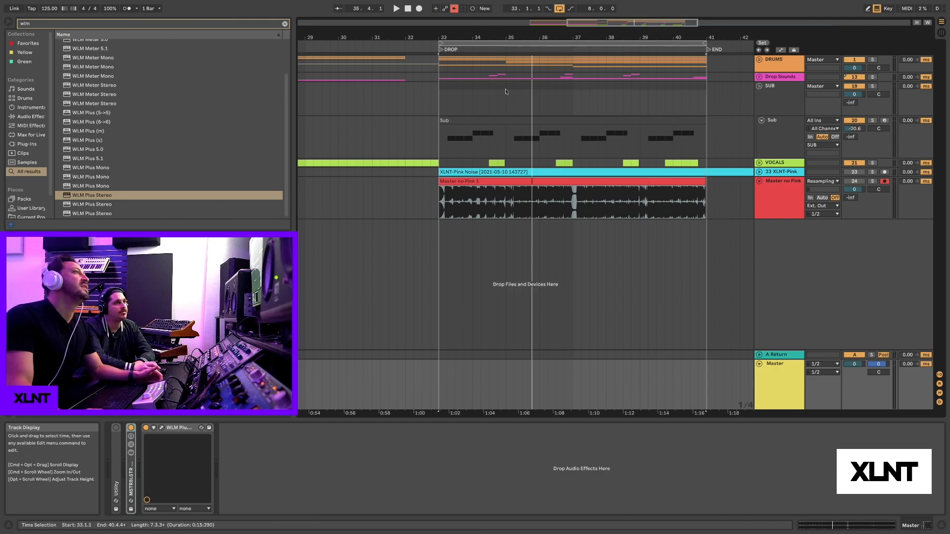
# Unfold the Drop Sounds group and review its bass tracks alongside the SUB group across the START and DROP sections.
pyautogui.scroll(-5, 532, 136)
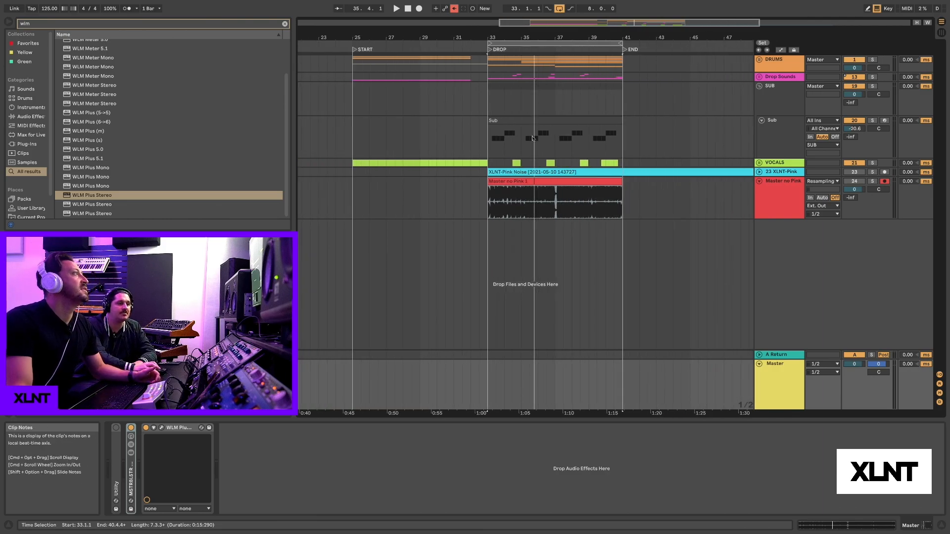
pyautogui.click(759, 77)
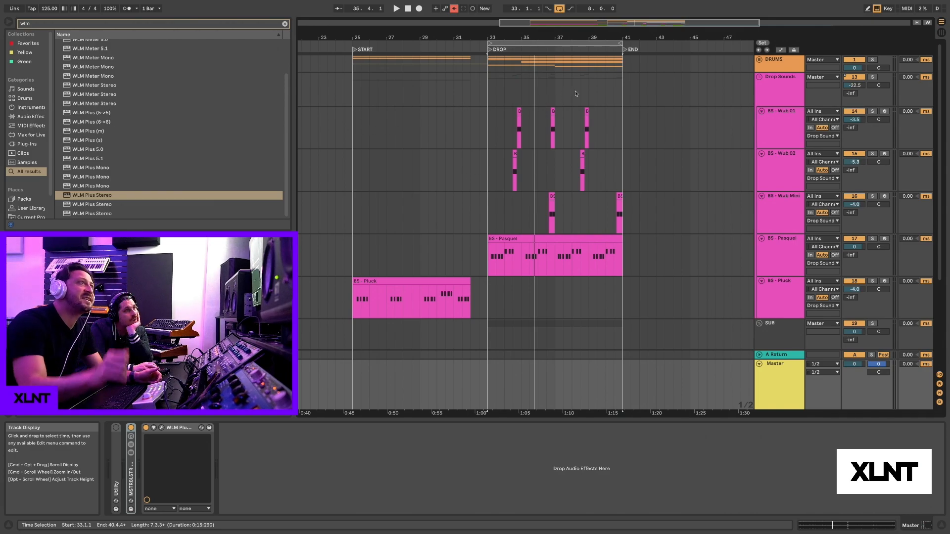
pyautogui.scroll(-3, 575, 93)
pyautogui.hscroll(2, 559, 99)
pyautogui.scroll(-2, 546, 105)
pyautogui.hscroll(-2, 546, 105)
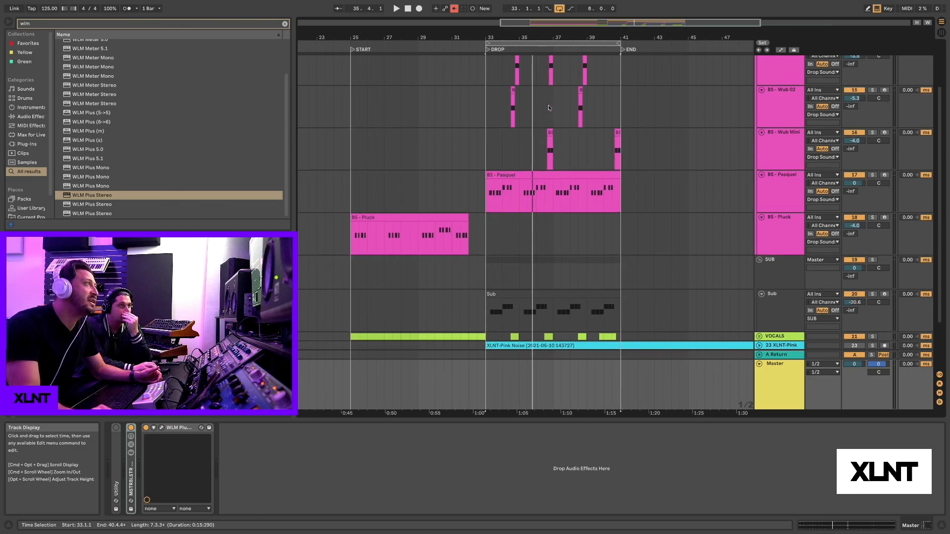